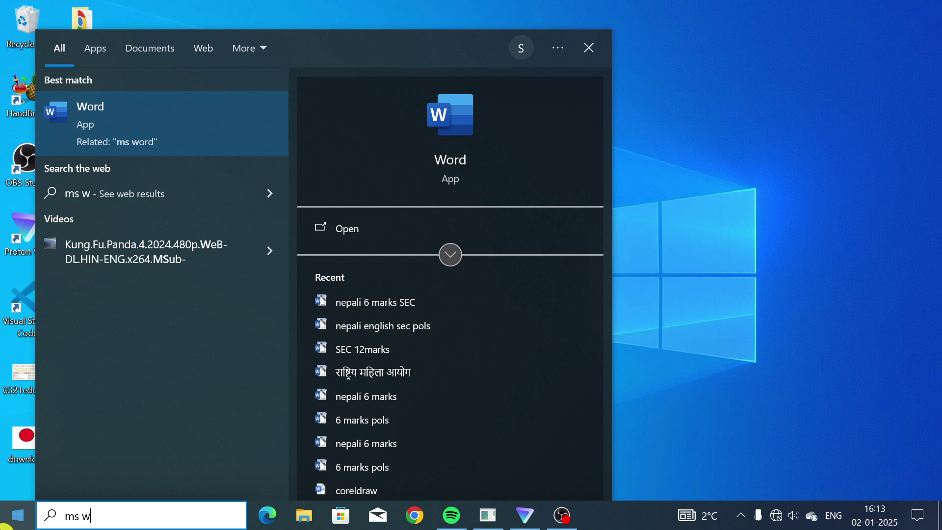
# Step: Find and start Microsoft Word, and create a blank document
pyautogui.write('o')
pyautogui.press('Return')
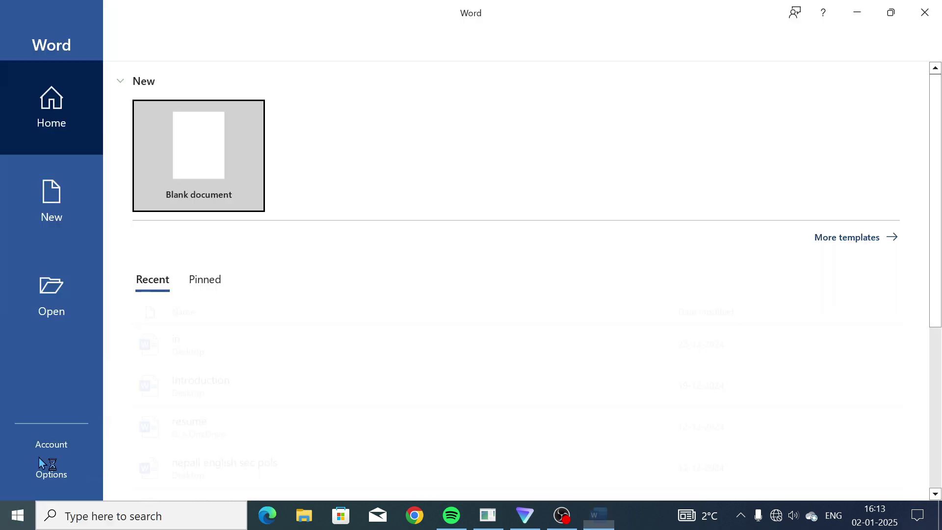
pyautogui.click(204, 187)
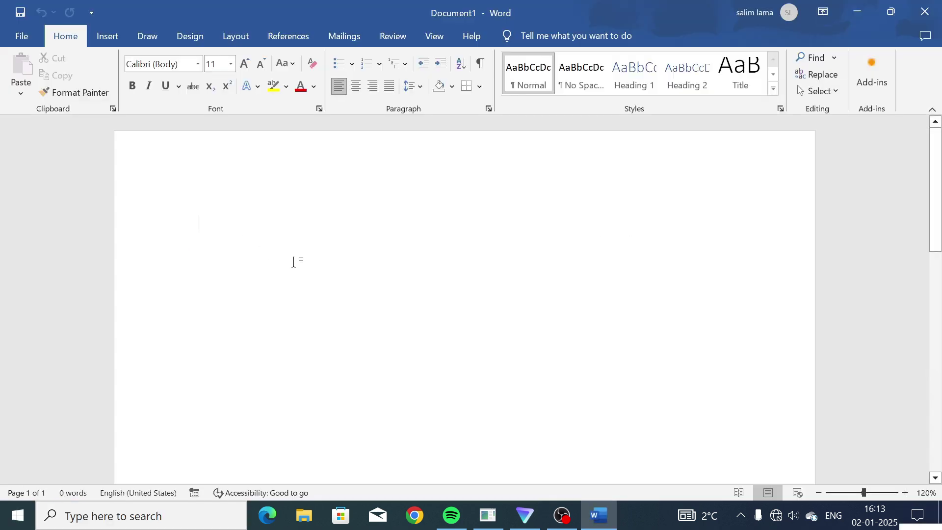
# Step: Fill the blank document with sample paragraphs generated by the formula =rand()
pyautogui.write('=rand(')
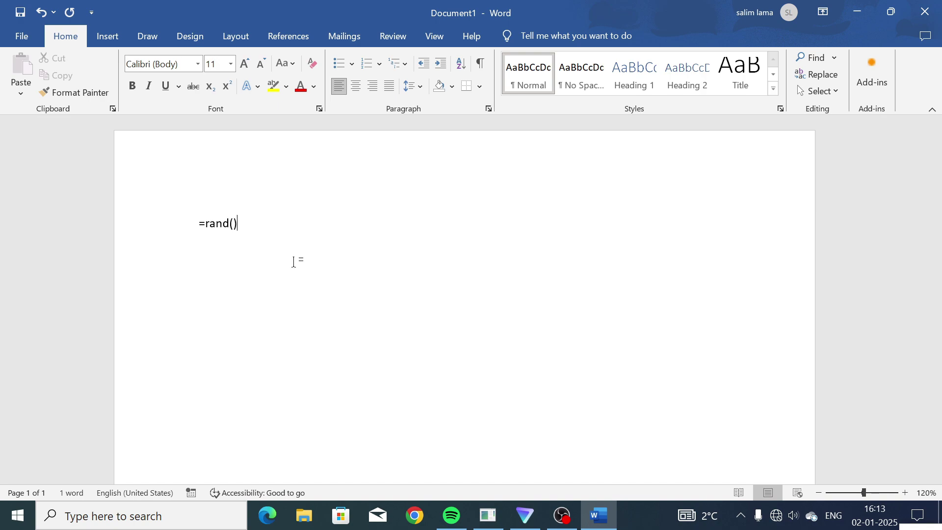
pyautogui.press('Return')
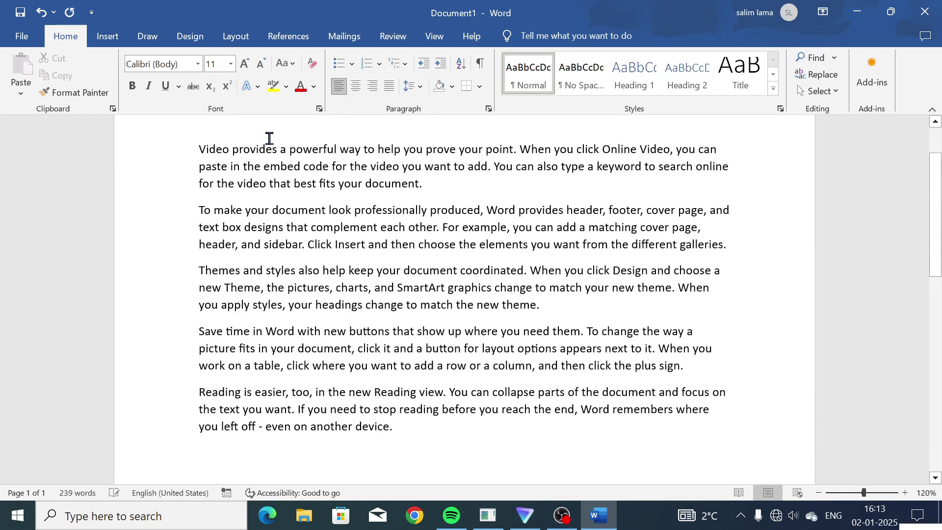
pyautogui.scroll(1, 269, 139)
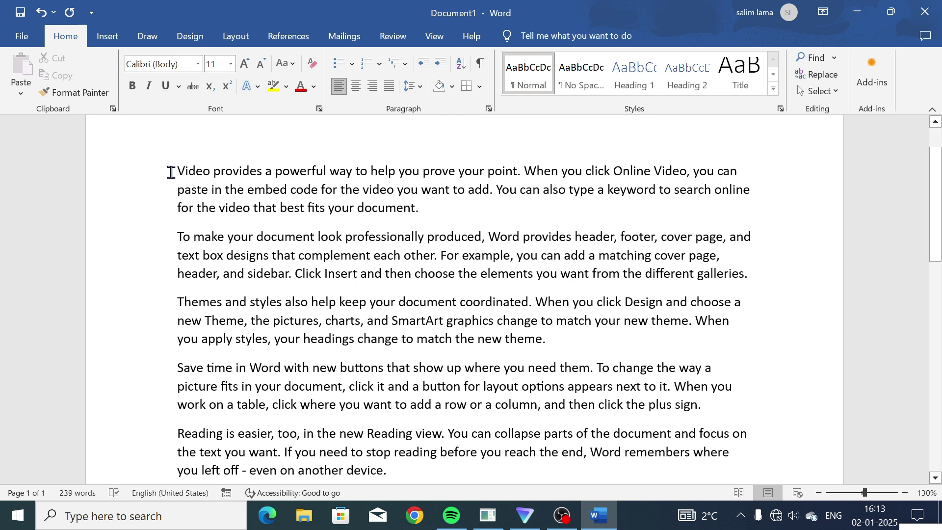
# Step: Copy the opening words "Video provides a powerful way to" and paste them at the end of the first paragraph
pyautogui.moveTo(171, 172); pyautogui.dragTo(372, 171)
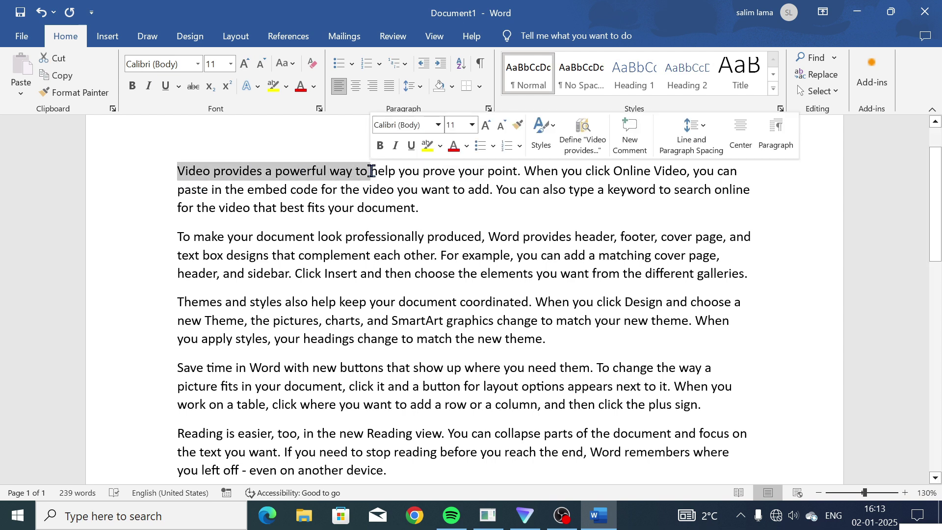
pyautogui.hotkey('ctrl', 'c')
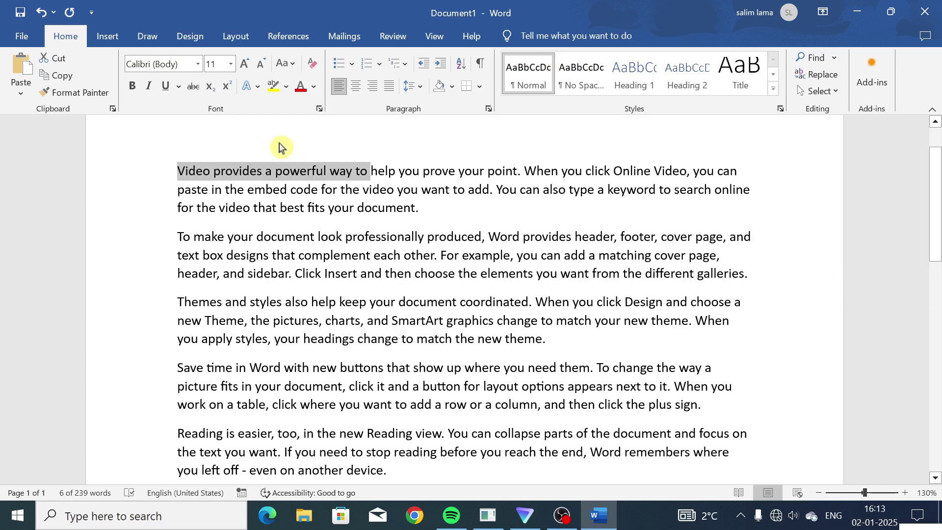
pyautogui.click(422, 207)
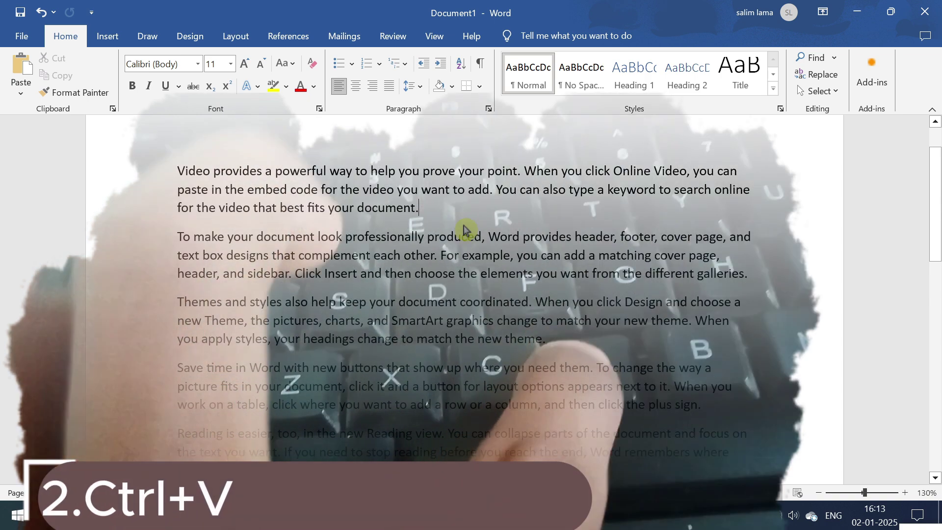
pyautogui.hotkey('ctrl', 'v')
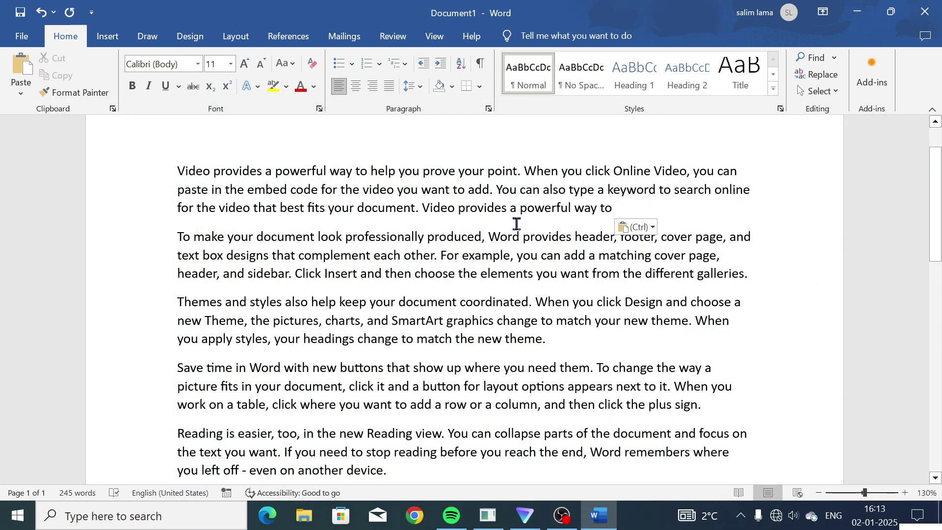
# Step: Add a new paragraph below the first one and paste a copy of "Video provides a powerful way to help you" there
pyautogui.press('Return')
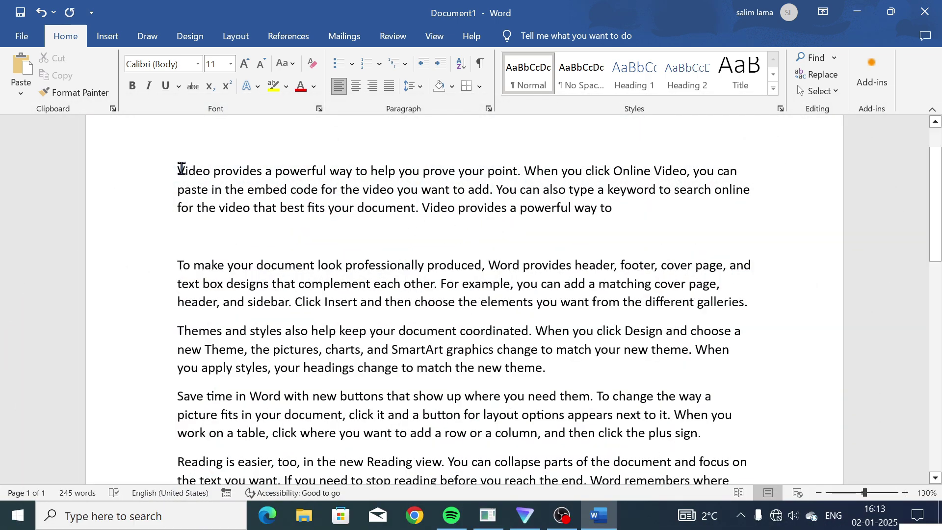
pyautogui.moveTo(177, 168); pyautogui.dragTo(414, 172)
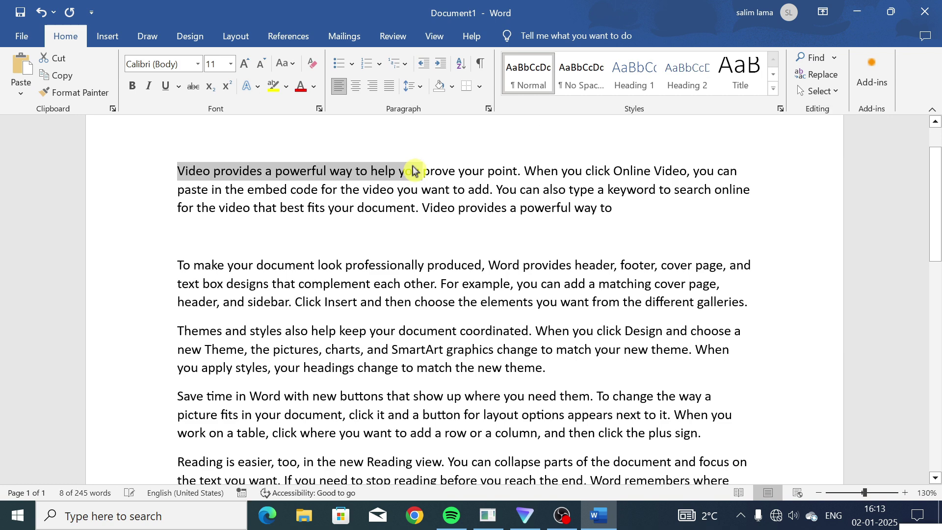
pyautogui.hotkey('ctrl', 'c')
pyautogui.click(300, 248)
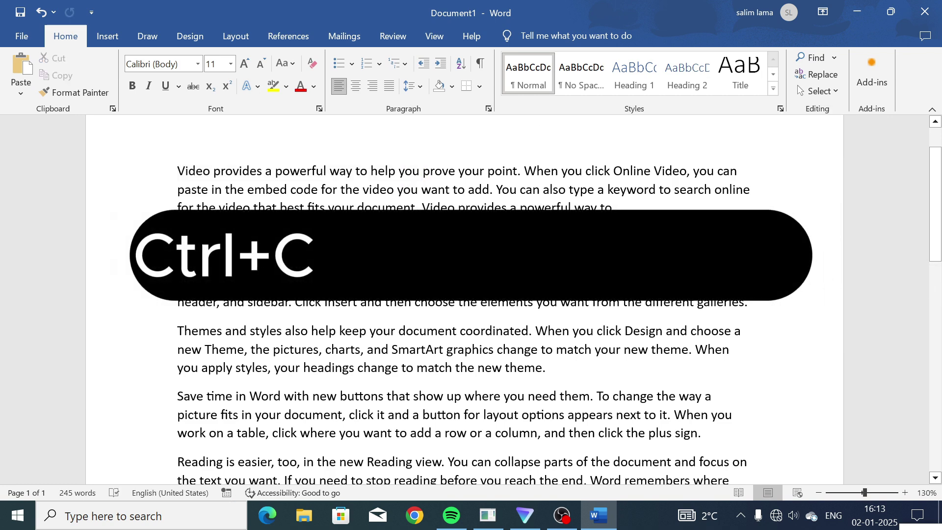
pyautogui.hotkey('ctrl', 'v')
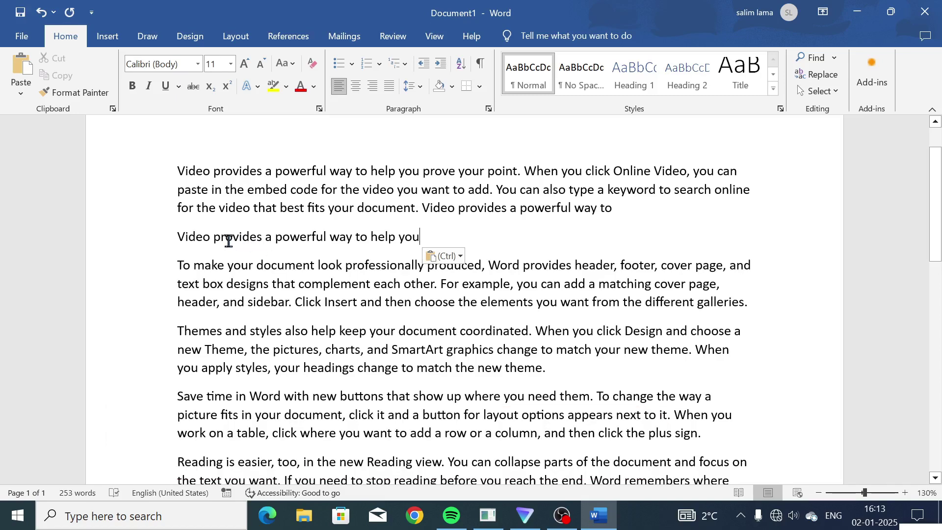
# Step: Enlarge the first line of the opening paragraph to 16 pt and colour its text red
pyautogui.click(154, 172)
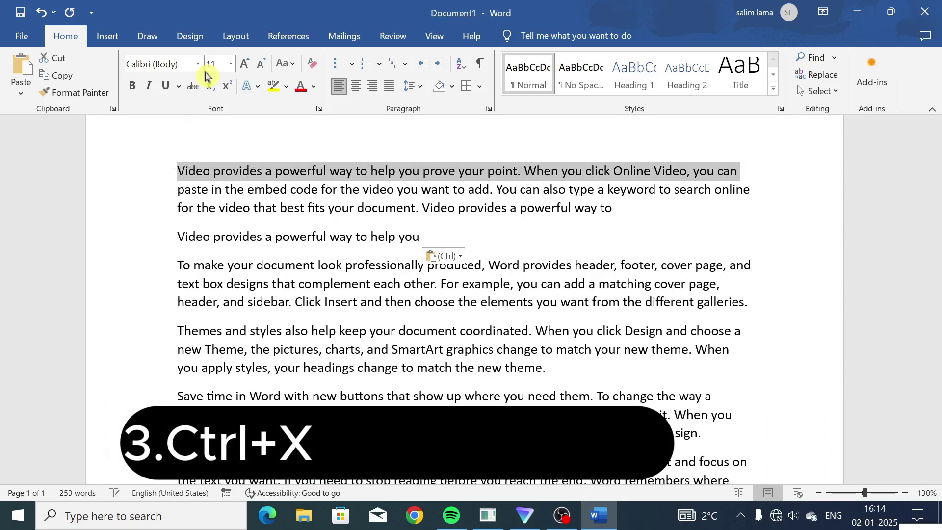
pyautogui.click(245, 63)
pyautogui.click(245, 62)
pyautogui.click(245, 63)
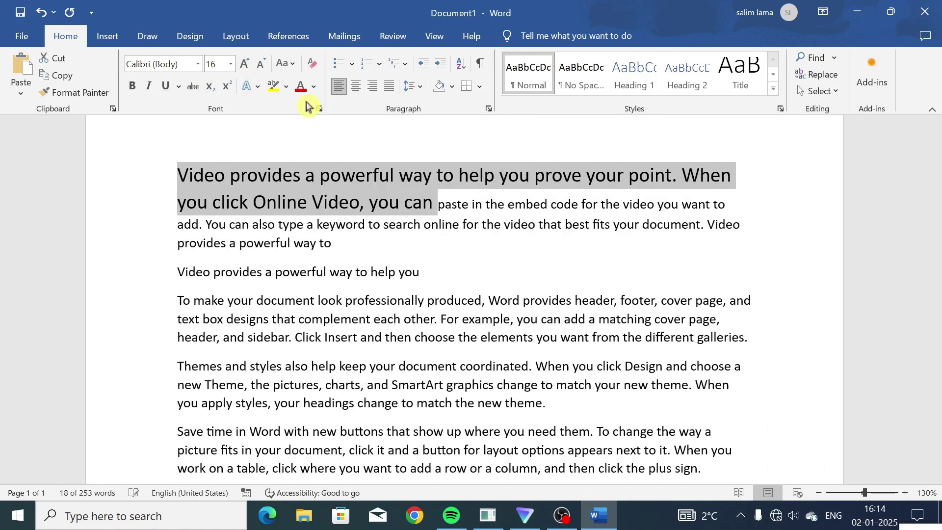
pyautogui.click(301, 87)
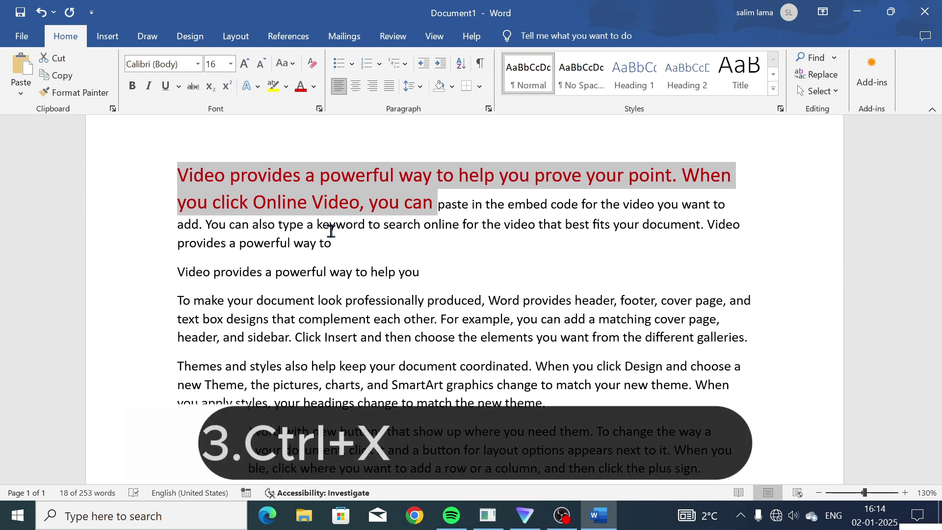
# Step: Cut the red text and paste it after "Video provides a powerful way to help you" in the second paragraph
pyautogui.hotkey('ctrl', 'x')
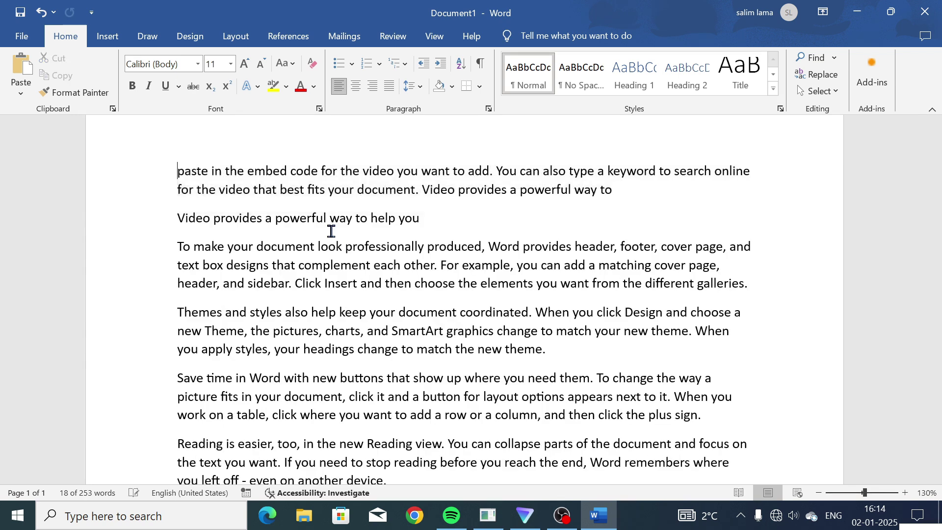
pyautogui.click(426, 218)
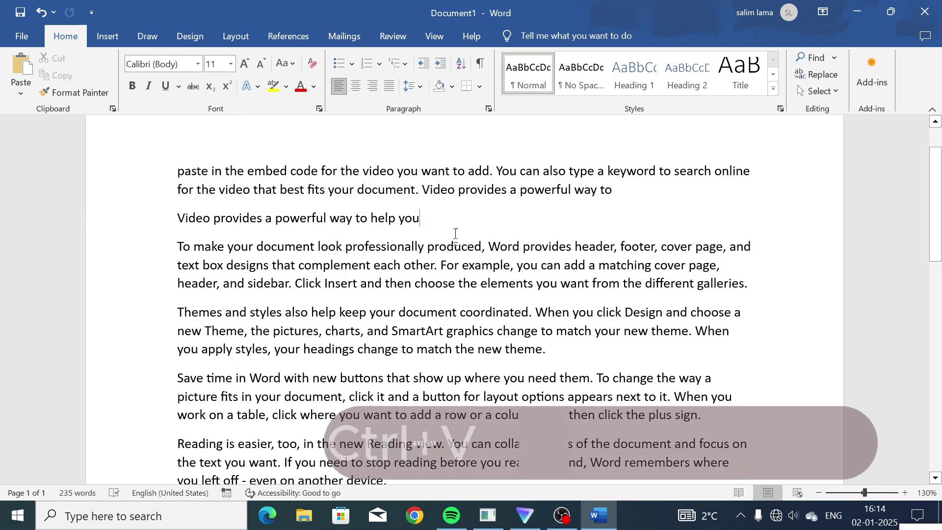
pyautogui.hotkey('ctrl', 'v')
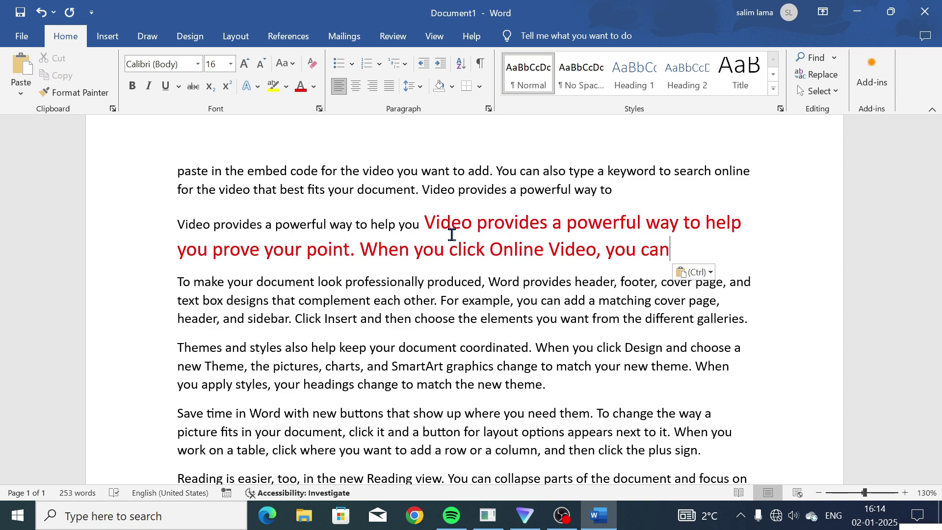
# Step: Undo the red text's move, its colour and its last font size increases, back to 12 pt
pyautogui.hotkey('ctrl', 'z')
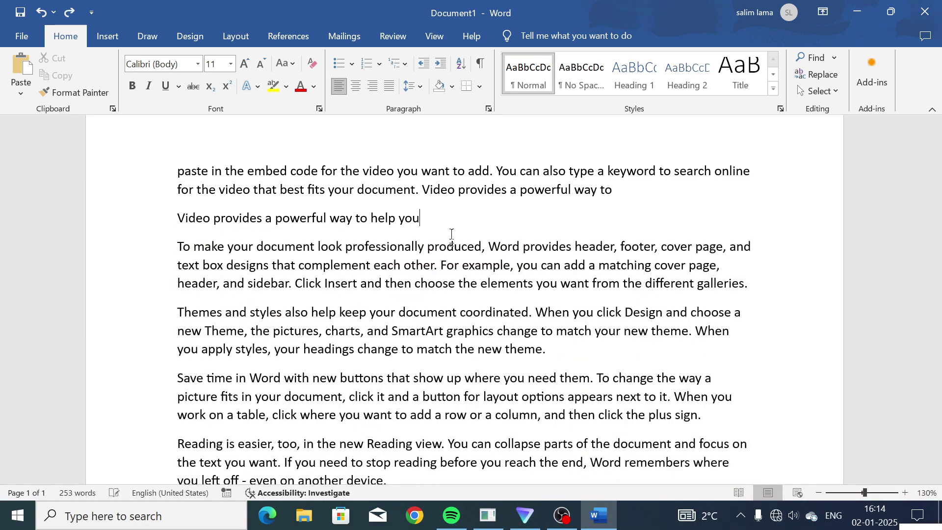
pyautogui.hotkey('ctrl', 'z')
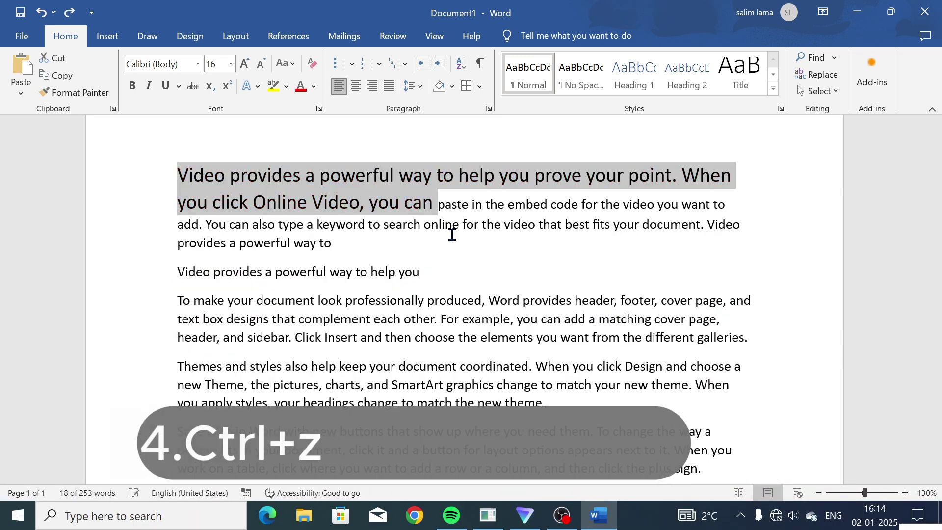
pyautogui.hotkey('ctrl', 'z')
pyautogui.hotkey('ctrl', 'z')
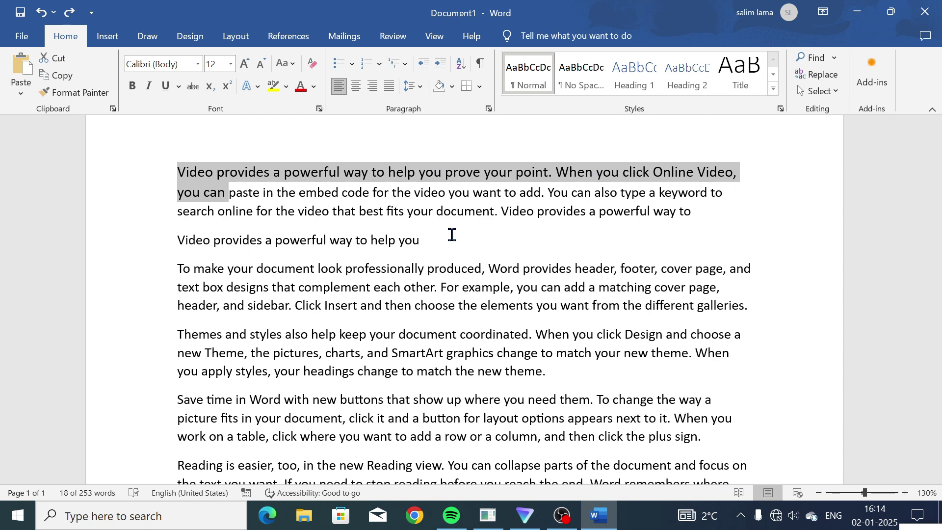
# Step: Redo the undone font size increases and red colouring of the first line
pyautogui.hotkey('ctrl', 'y')
pyautogui.hotkey('ctrl', 'y')
pyautogui.hotkey('ctrl', 'y')
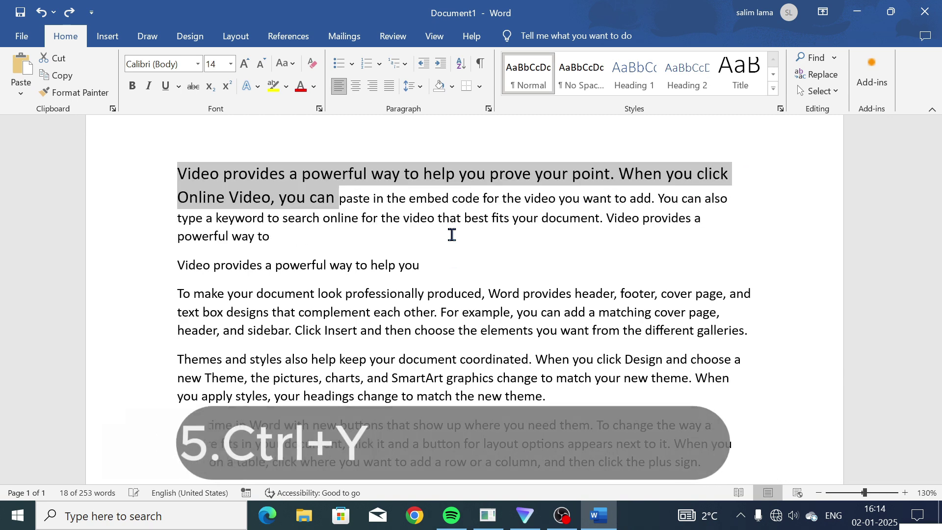
# Step: Undo the restored changes to the first line again until its text is back at 12 pt
pyautogui.hotkey('ctrl', 'z')
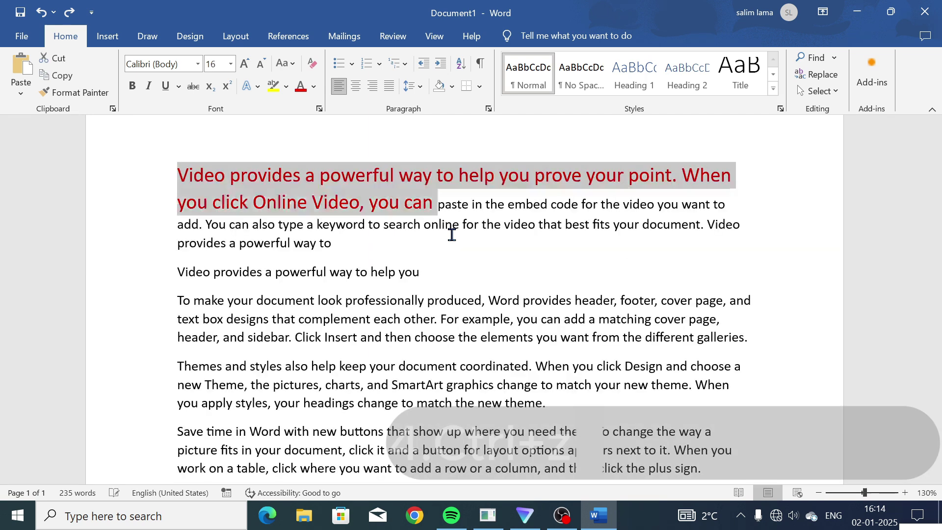
pyautogui.hotkey('ctrl', 'z')
pyautogui.hotkey('ctrl', 'z')
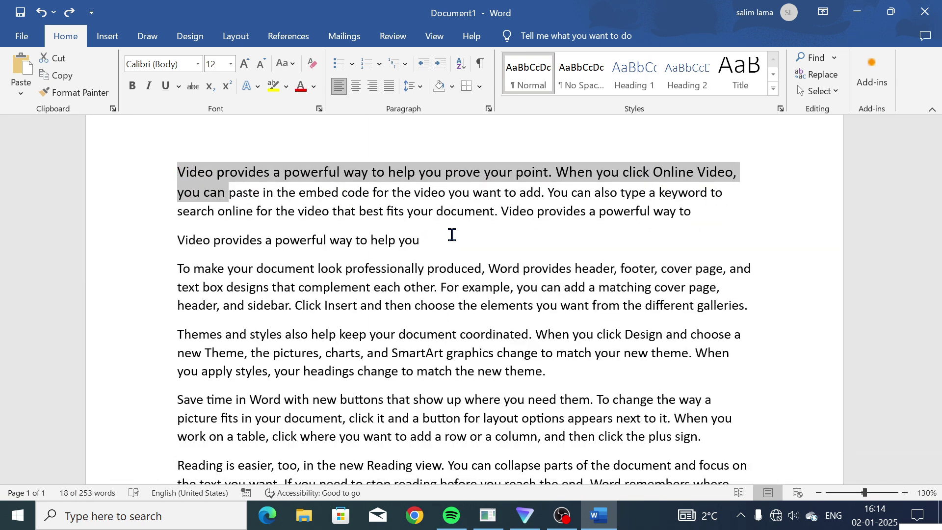
# Step: Redo all undone changes, including the 16 pt size, the red colour, and the cut and paste into the second paragraph
pyautogui.hotkey('ctrl', 'y')
pyautogui.hotkey('ctrl', 'y')
pyautogui.hotkey('ctrl', 'y')
pyautogui.hotkey('ctrl', 'y')
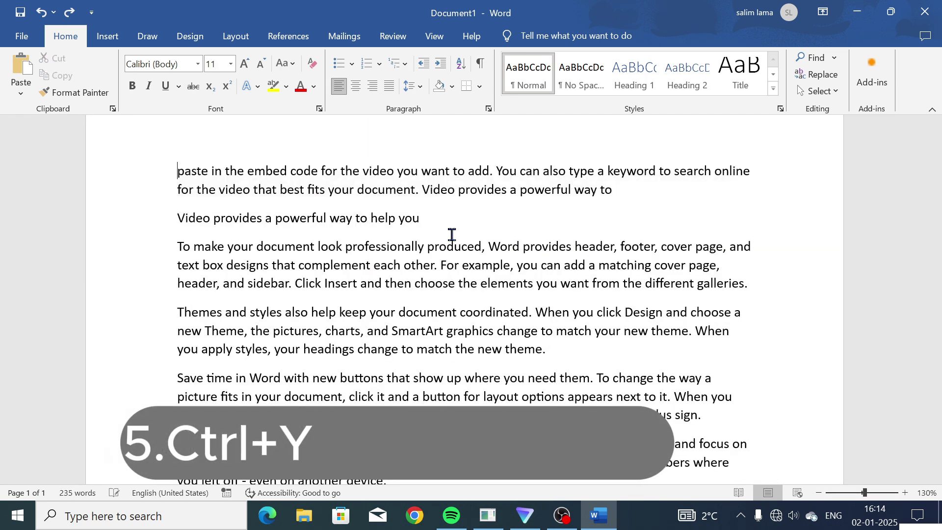
pyautogui.hotkey('ctrl', 'y')
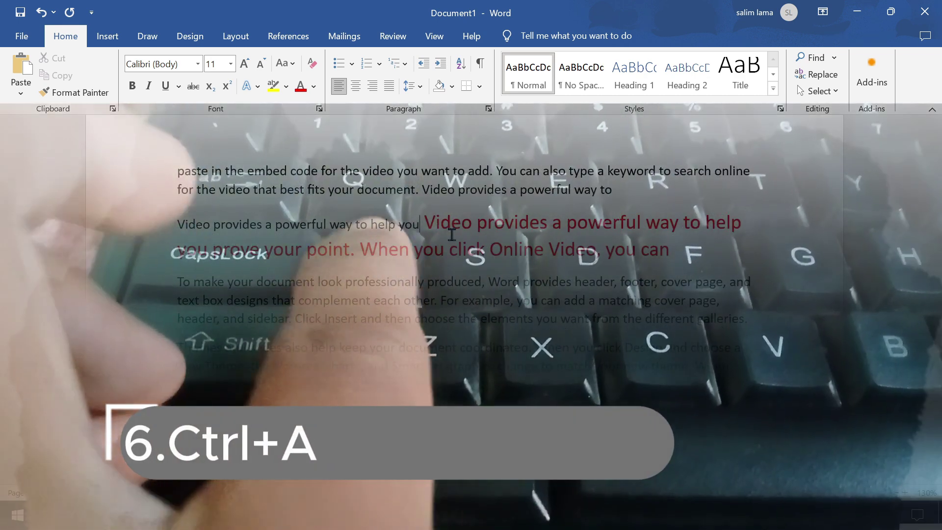
# Step: Select the whole text of the document at once, and release the selection
pyautogui.hotkey('ctrl', 'a')
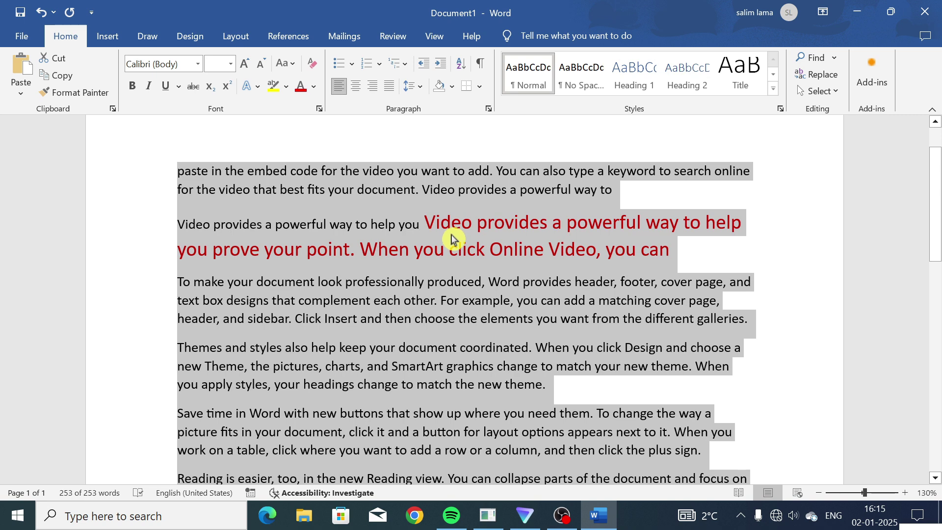
pyautogui.click(443, 286)
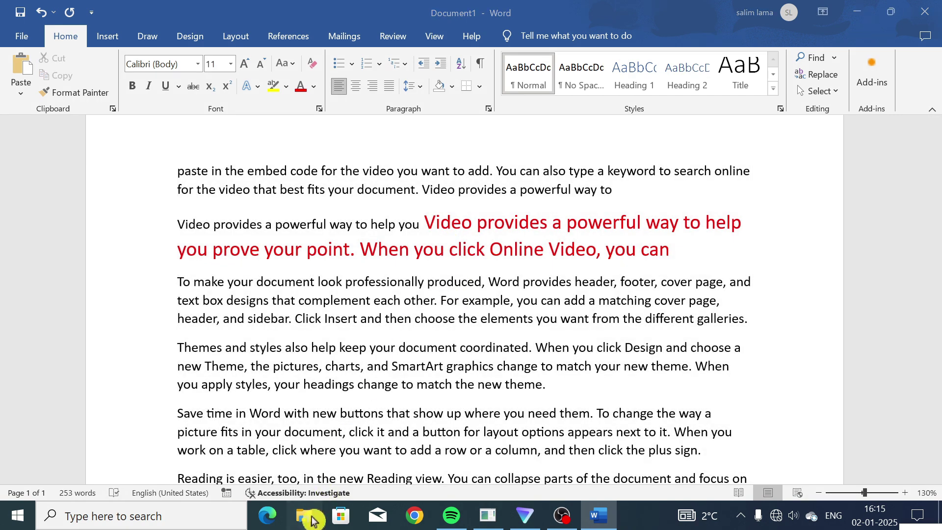
# Step: Switch to File Explorer, select all items in Quick access, and close the window
pyautogui.click(312, 521)
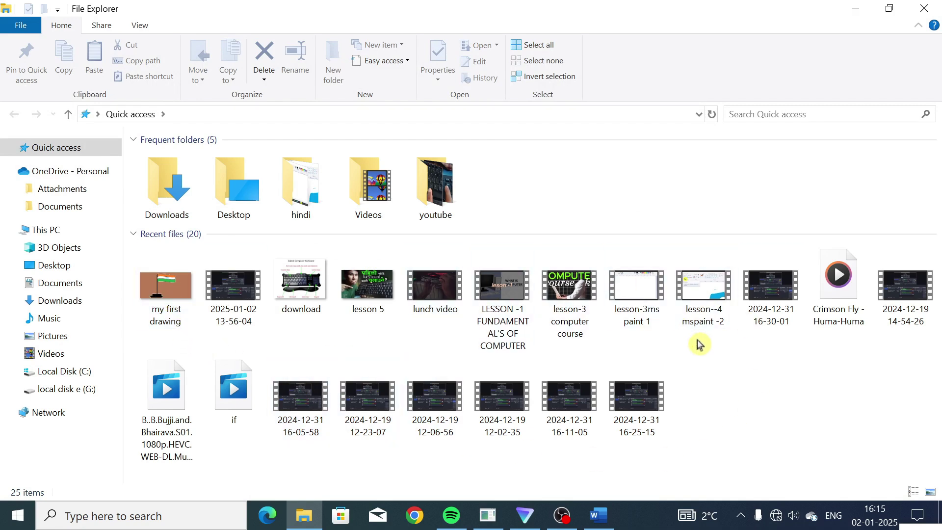
pyautogui.hotkey('ctrl', 'a')
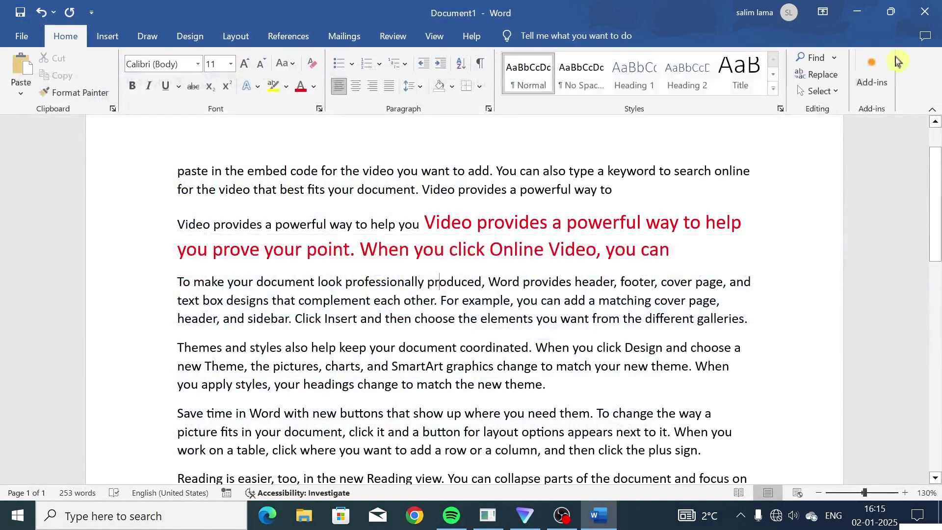
pyautogui.click(924, 8)
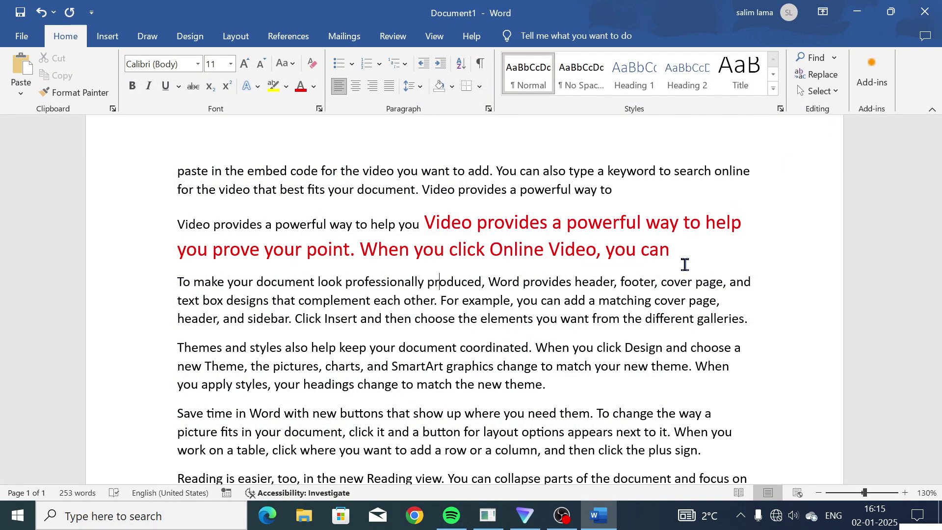
# Step: Search the document for the word "video" and clear the search term
pyautogui.hotkey('ctrl', 'f')
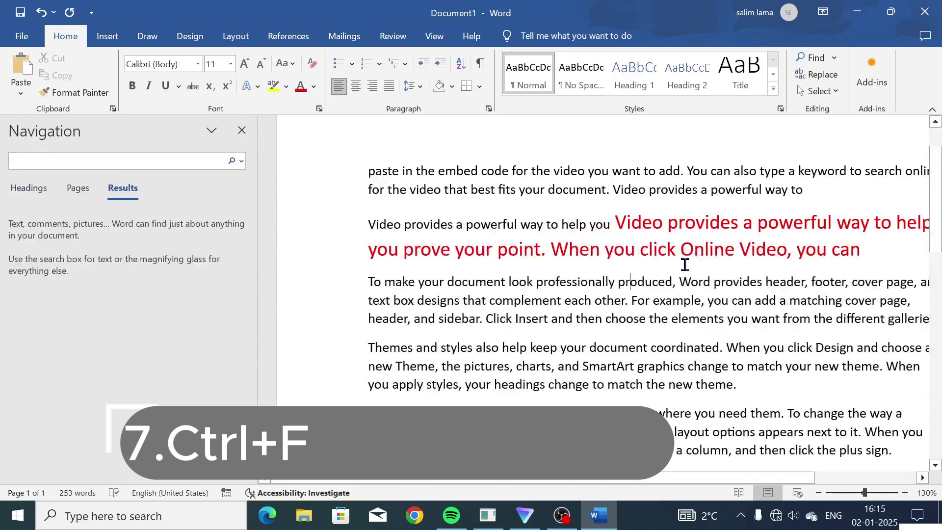
pyautogui.write('video')
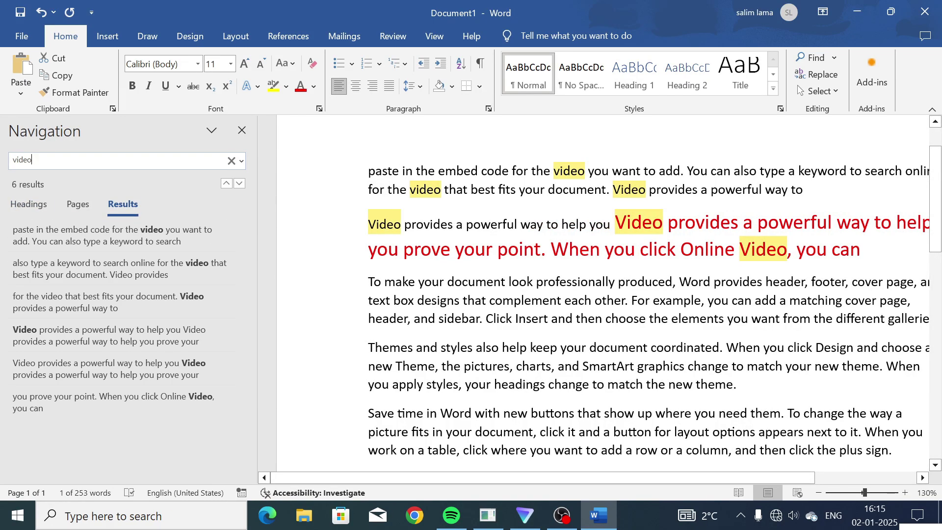
pyautogui.press('BackSpace')
pyautogui.press('BackSpace')
pyautogui.press('BackSpace')
pyautogui.press('BackSpace')
pyautogui.press('BackSpace')
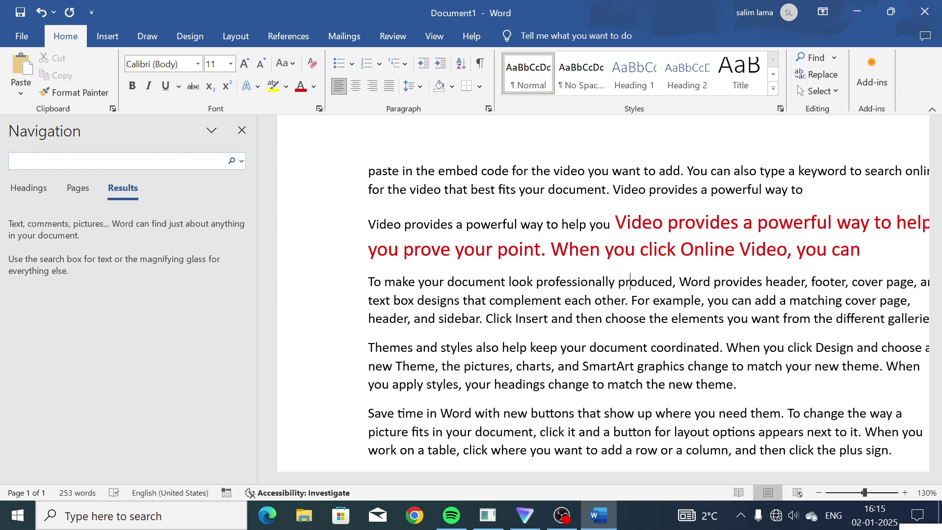
# Step: Close the search pane, bring up the document search for "video" again, and close it
pyautogui.click(242, 130)
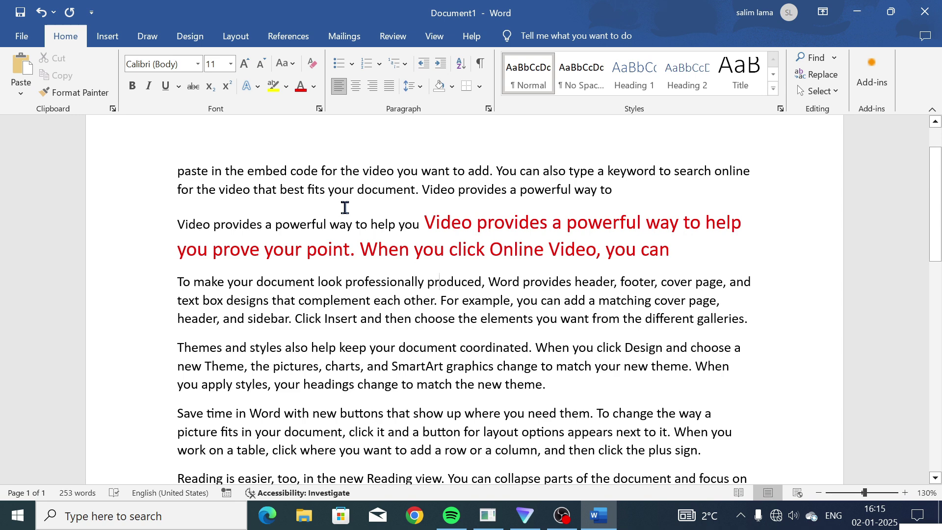
pyautogui.hotkey('ctrl', 'f')
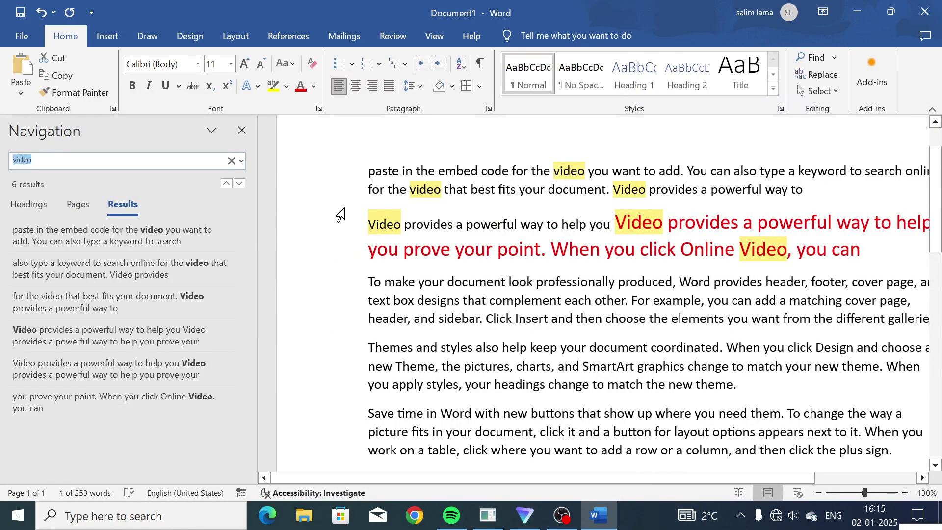
pyautogui.click(245, 137)
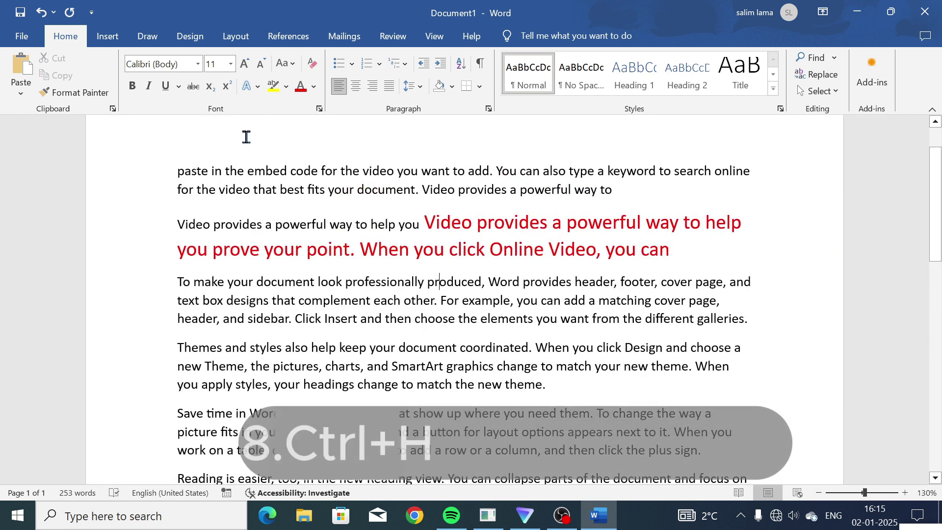
# Step: Replace every occurrence of "video" in the document with "audio" and close the Find and Replace dialog
pyautogui.hotkey('ctrl', 'h')
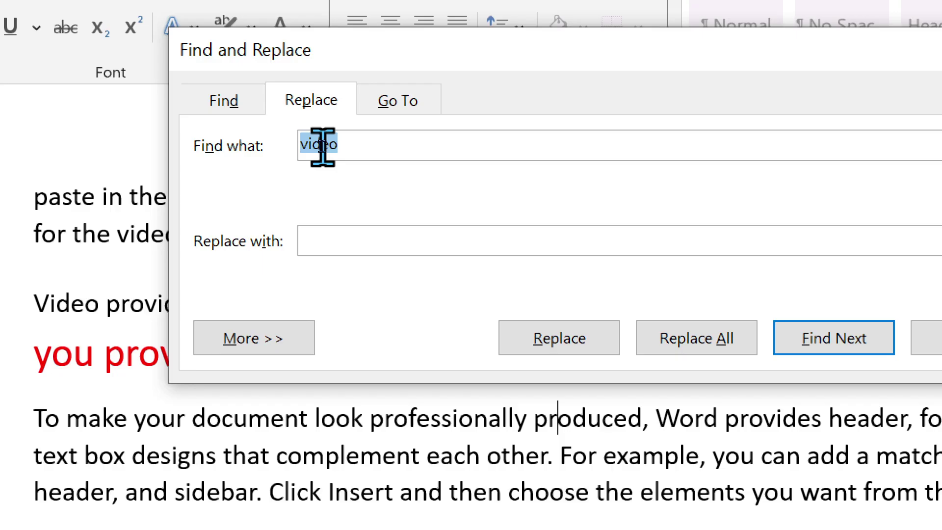
pyautogui.click(398, 144)
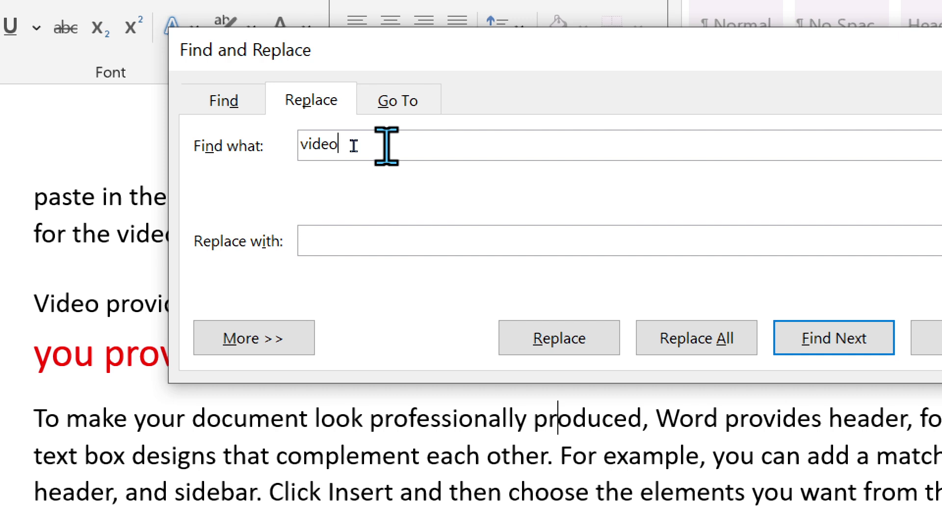
pyautogui.click(387, 239)
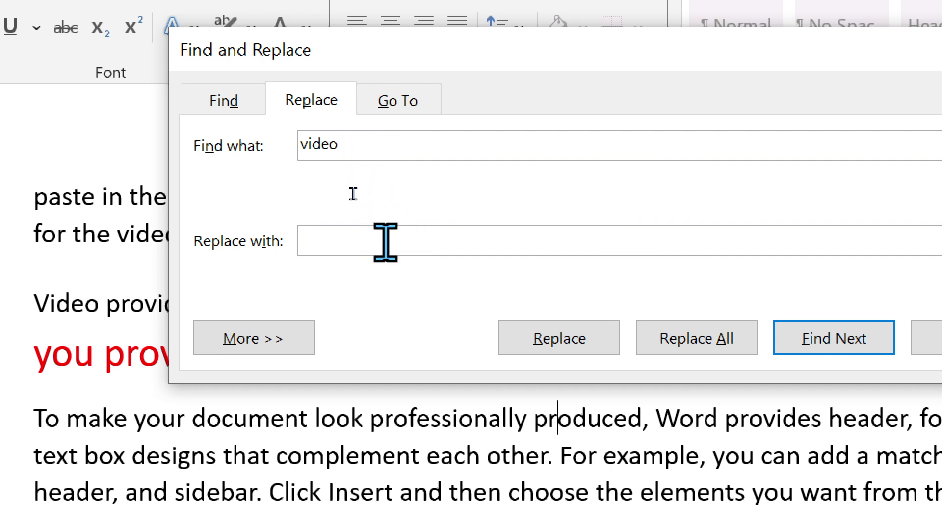
pyautogui.write('a')
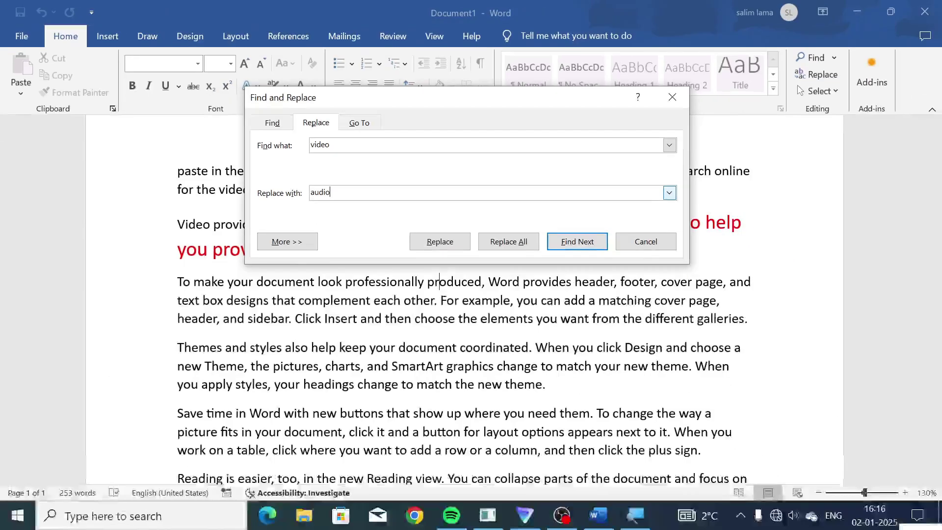
pyautogui.write('udio')
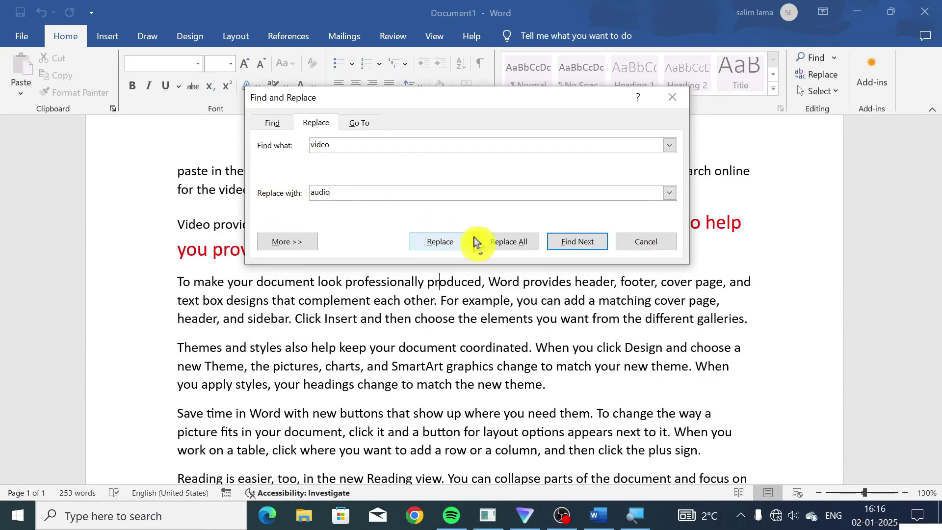
pyautogui.click(489, 245)
pyautogui.click(547, 238)
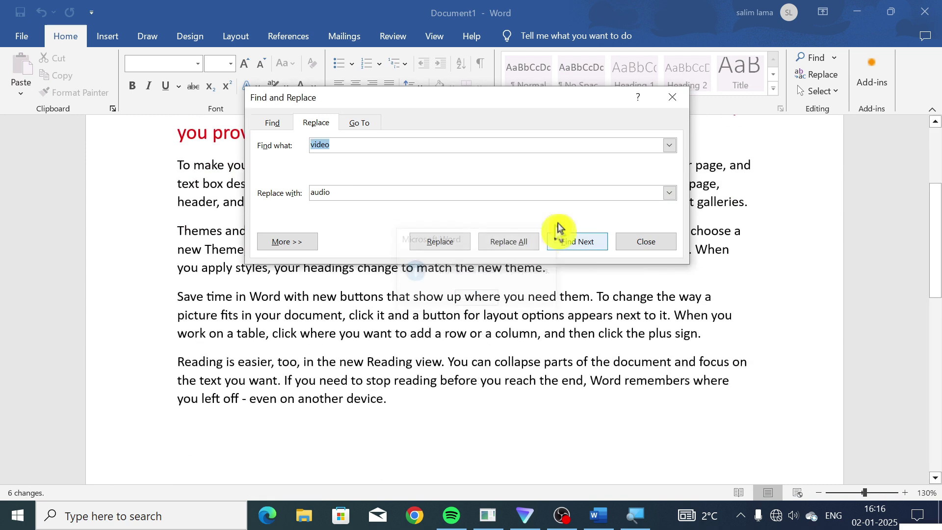
pyautogui.click(680, 101)
pyautogui.scroll(4, 655, 214)
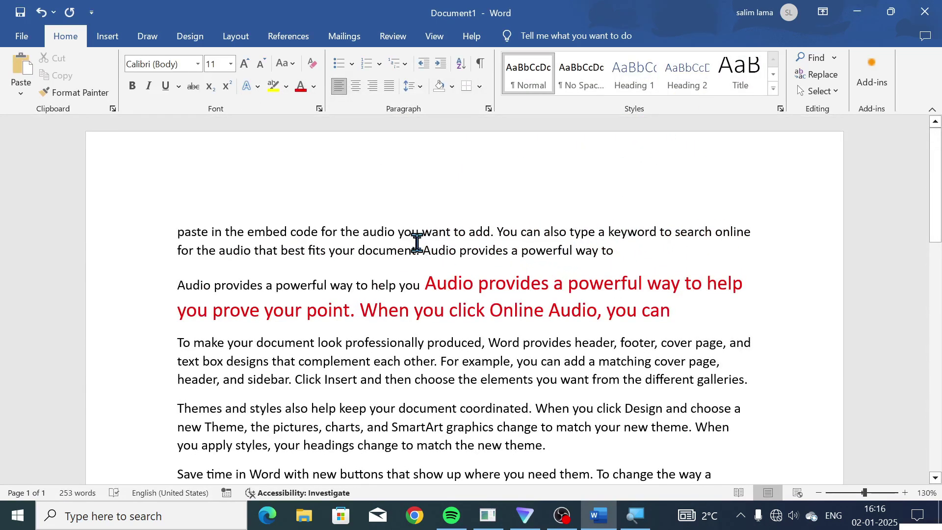
# Step: Search the document for "audio" and clear the search, and briefly bring up Find and Replace without replacing anything
pyautogui.hotkey('ctrl', 'f')
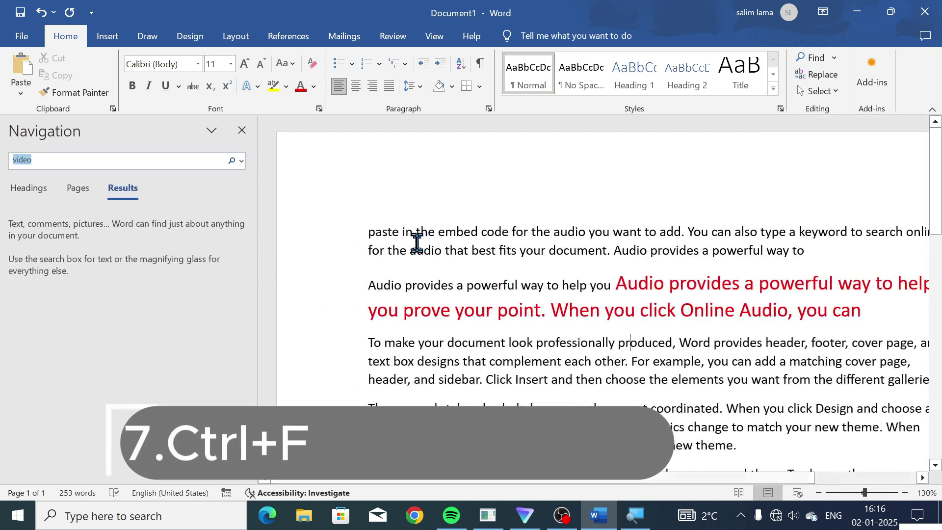
pyautogui.write('audio')
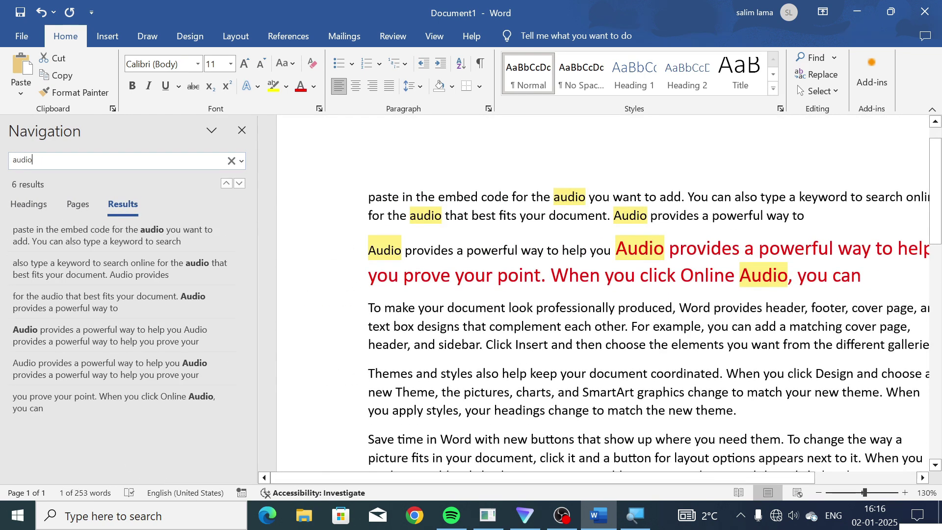
pyautogui.press('BackSpace')
pyautogui.press('BackSpace')
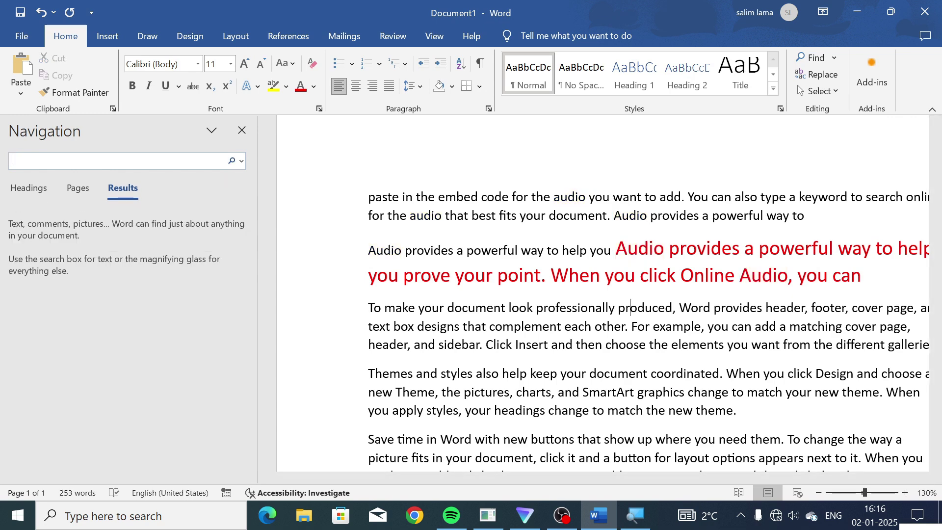
pyautogui.click(242, 130)
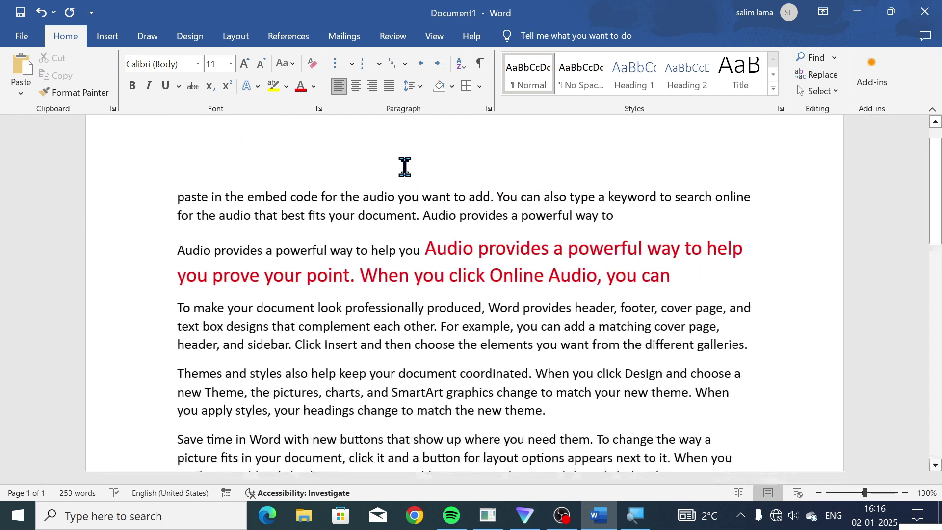
pyautogui.hotkey('ctrl', 'h')
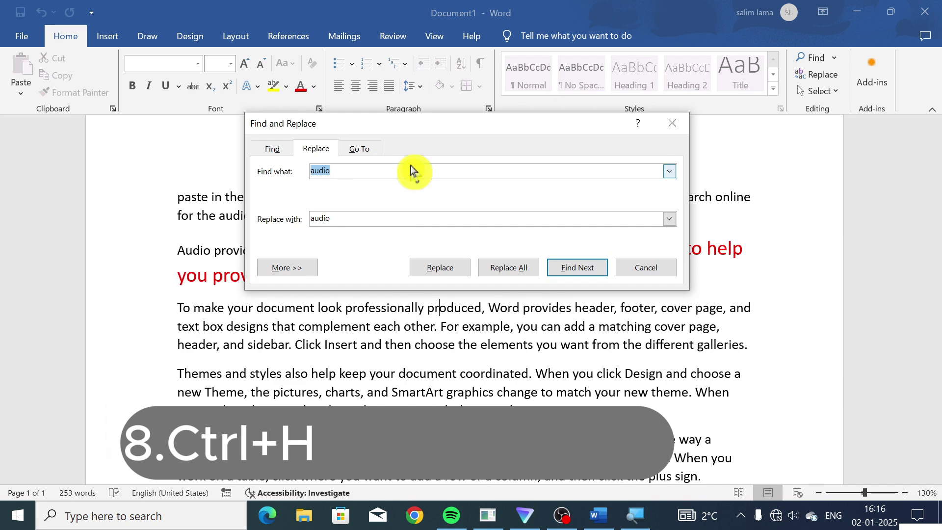
pyautogui.click(673, 129)
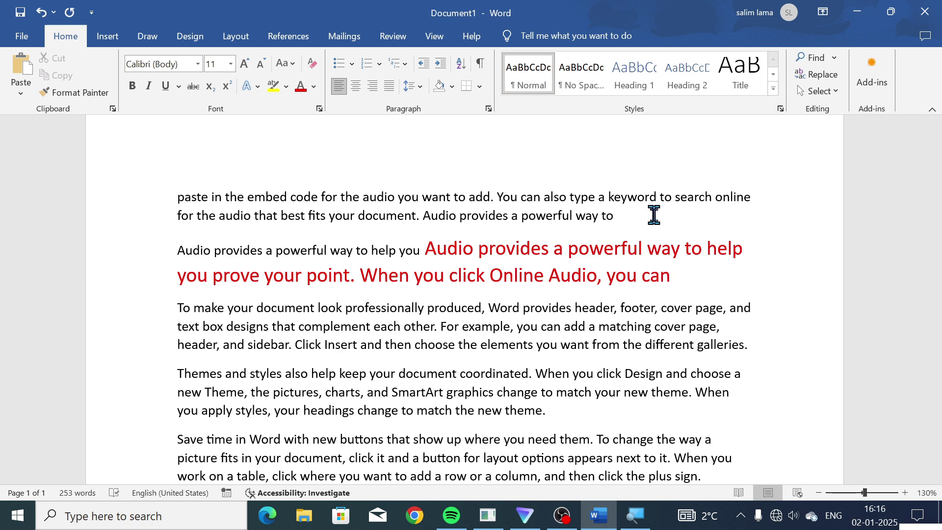
# Step: Start saving the document with the OneDrive Desktop folder as location, view the full Save As options, and return without saving
pyautogui.hotkey('ctrl', 's')
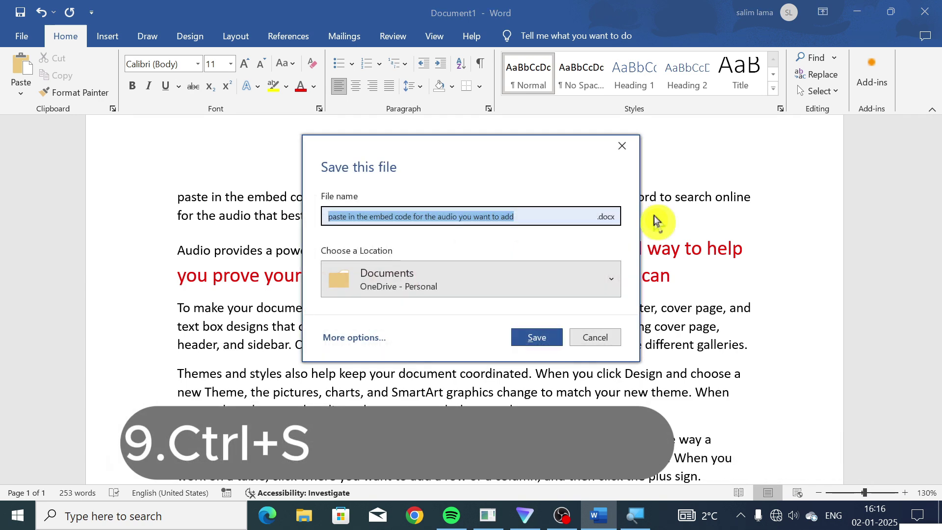
pyautogui.click(528, 284)
pyautogui.click(523, 256)
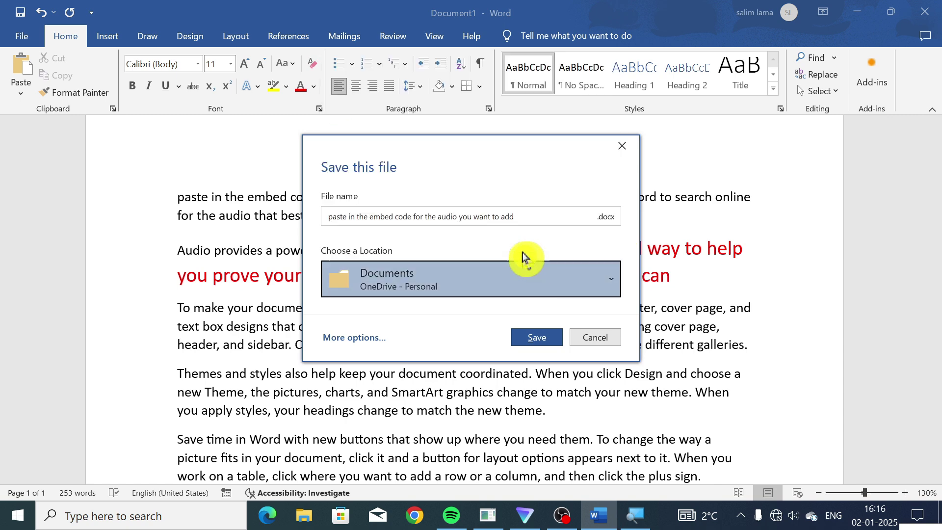
pyautogui.click(546, 339)
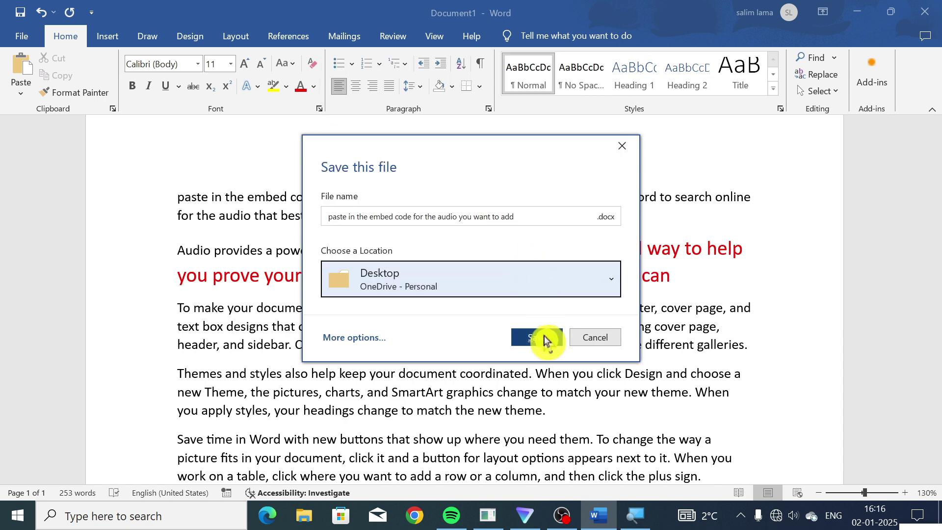
pyautogui.click(373, 339)
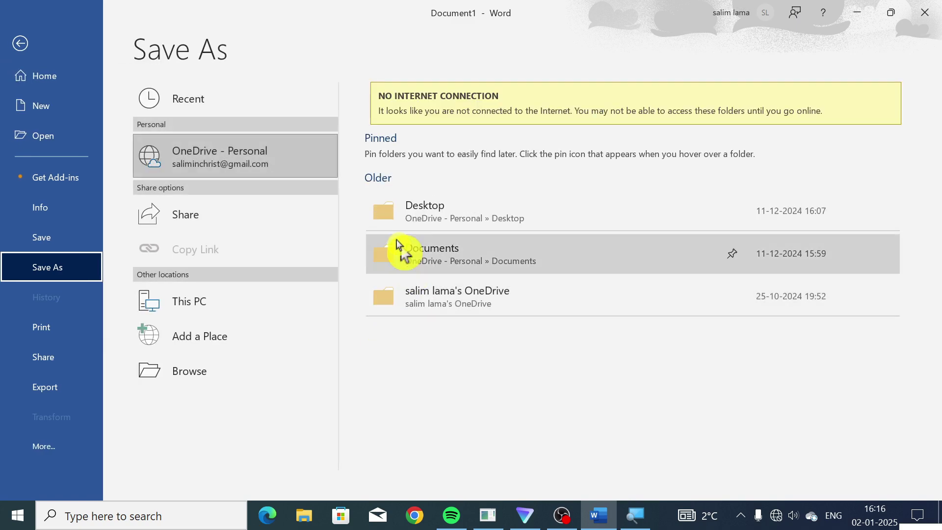
pyautogui.click(22, 43)
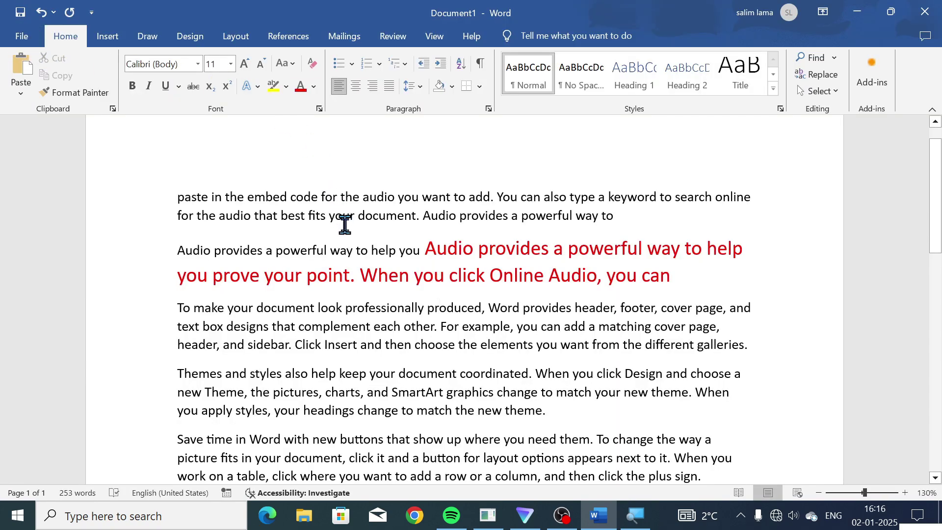
# Step: Open the print preview, enlarge the previewed page, view the available printers, and return to the document without printing
pyautogui.hotkey('ctrl', 'p')
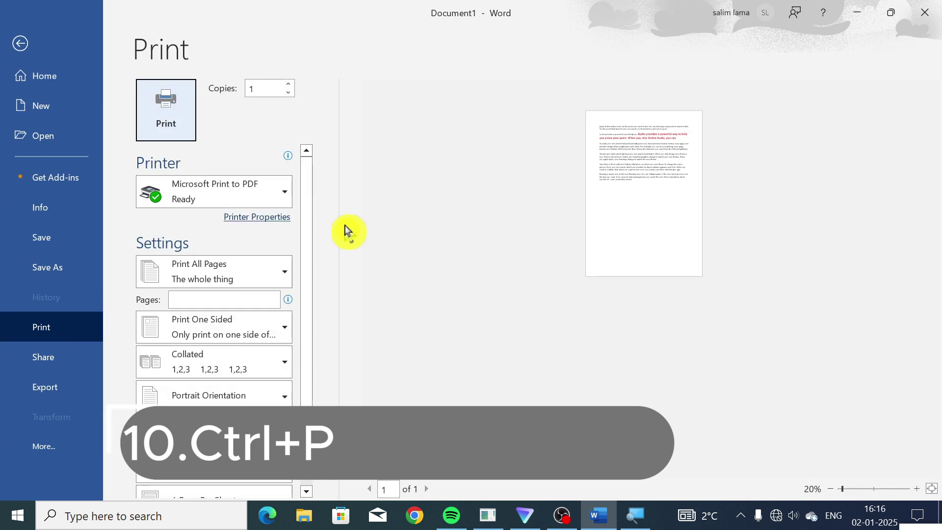
pyautogui.scroll(3, 535, 211)
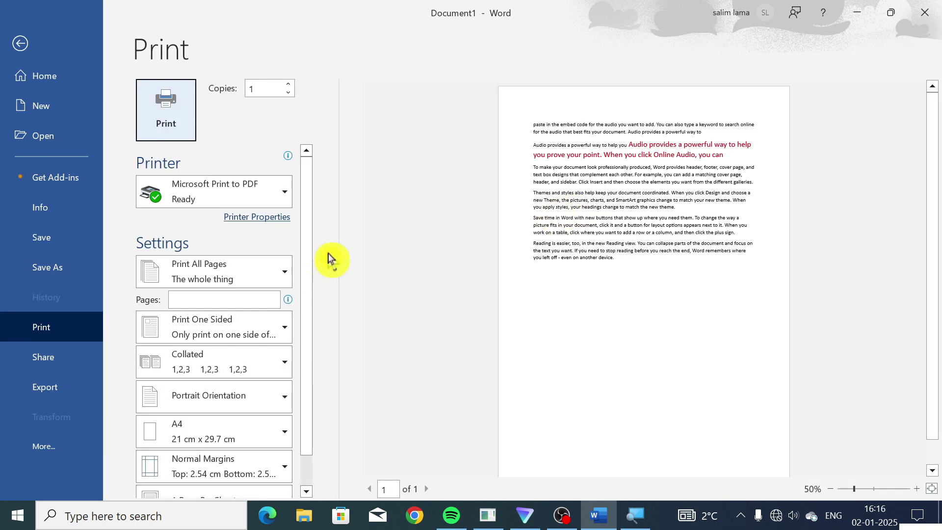
pyautogui.click(248, 198)
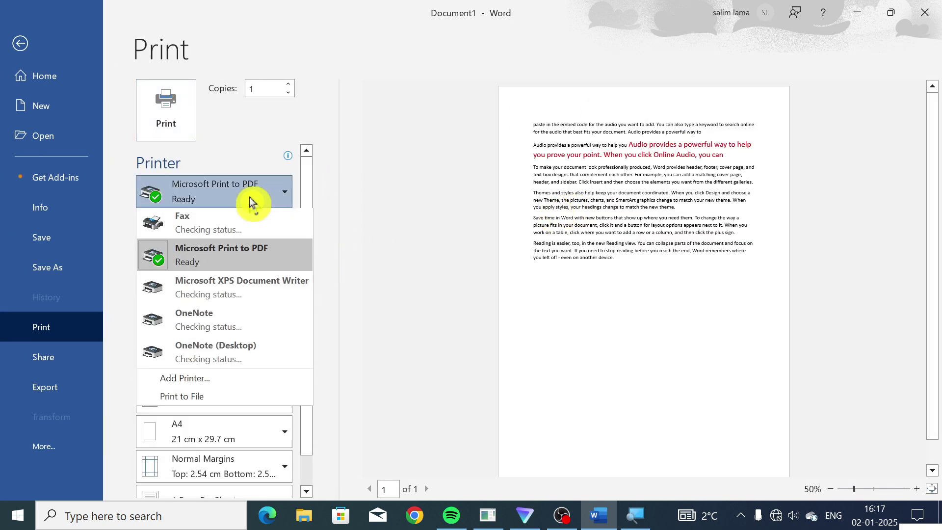
pyautogui.click(248, 198)
pyautogui.click(39, 42)
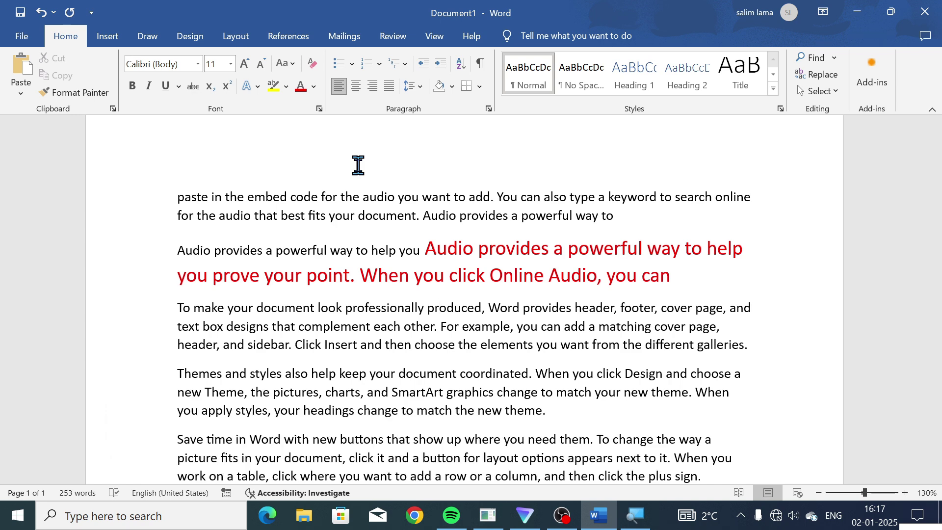
# Step: Create a new blank document, switch to the sample document, and switch back to the blank one
pyautogui.hotkey('ctrl', 'n')
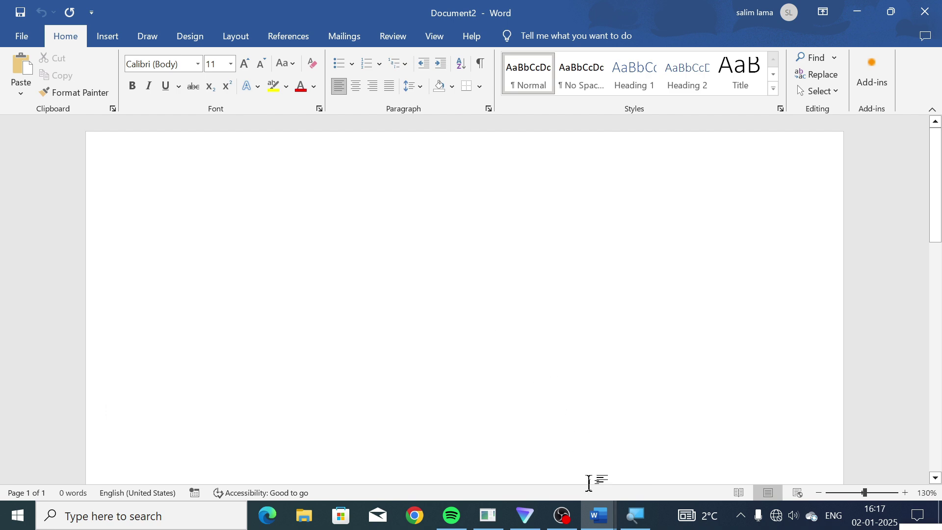
pyautogui.moveTo(598, 516)
pyautogui.click(566, 479)
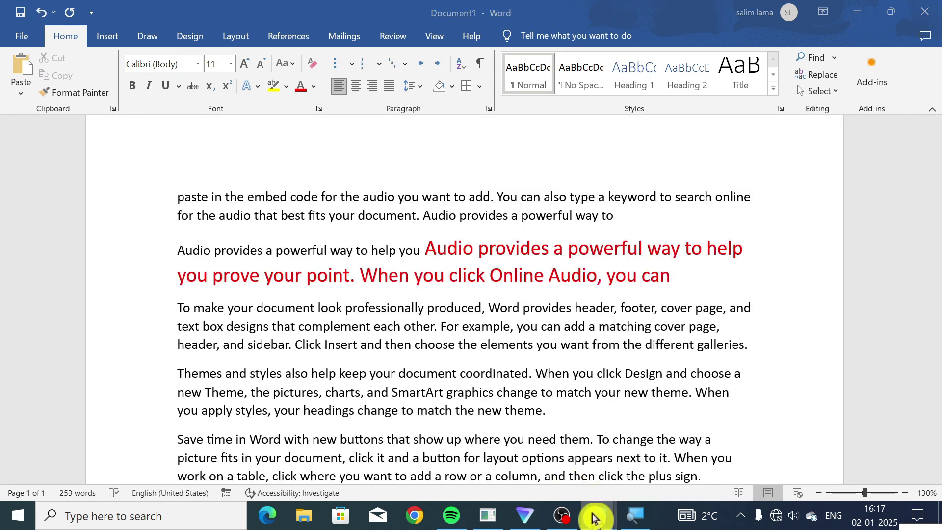
pyautogui.click(625, 473)
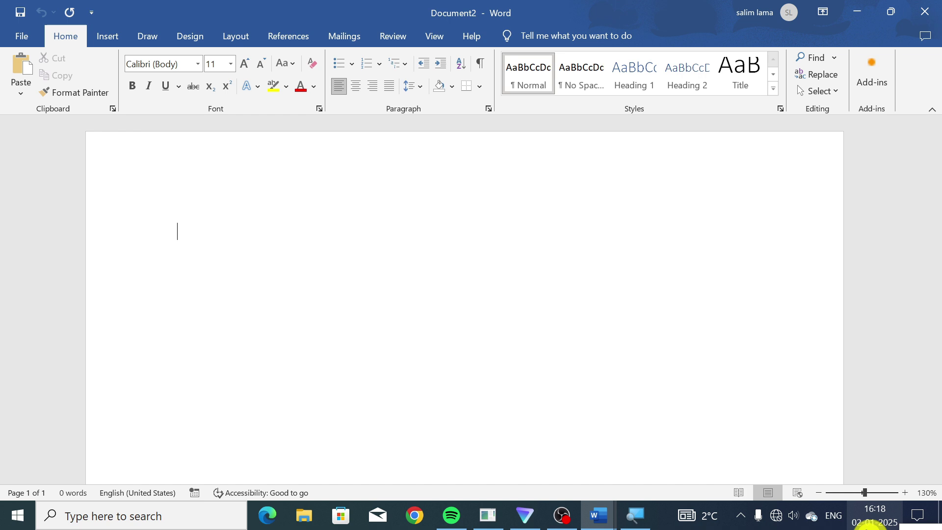
# Step: View the recent files for opening a document, browse for a file and cancel, and return to the blank document
pyautogui.hotkey('ctrl', 'o')
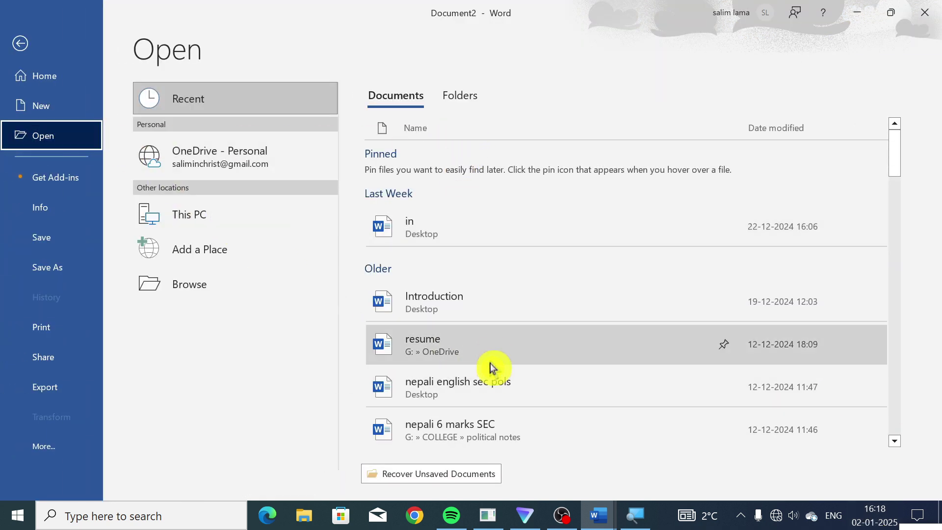
pyautogui.click(231, 283)
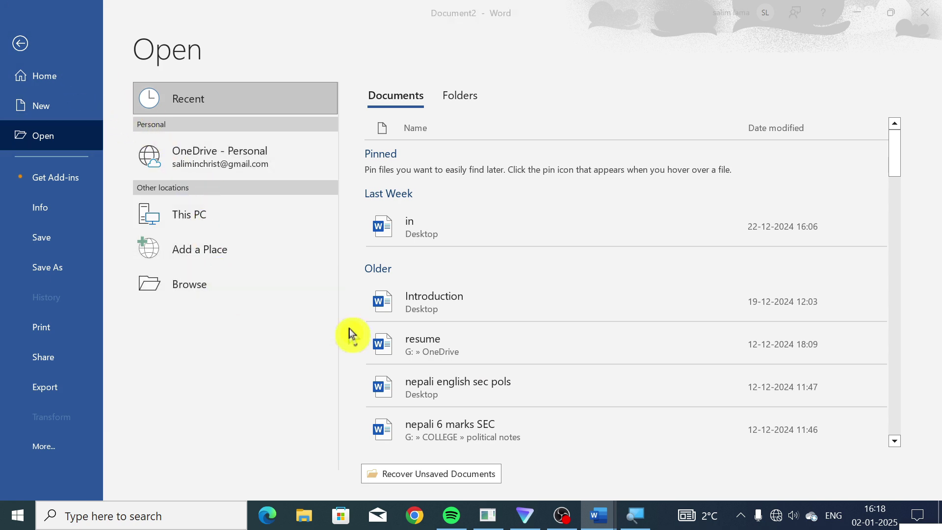
pyautogui.click(448, 18)
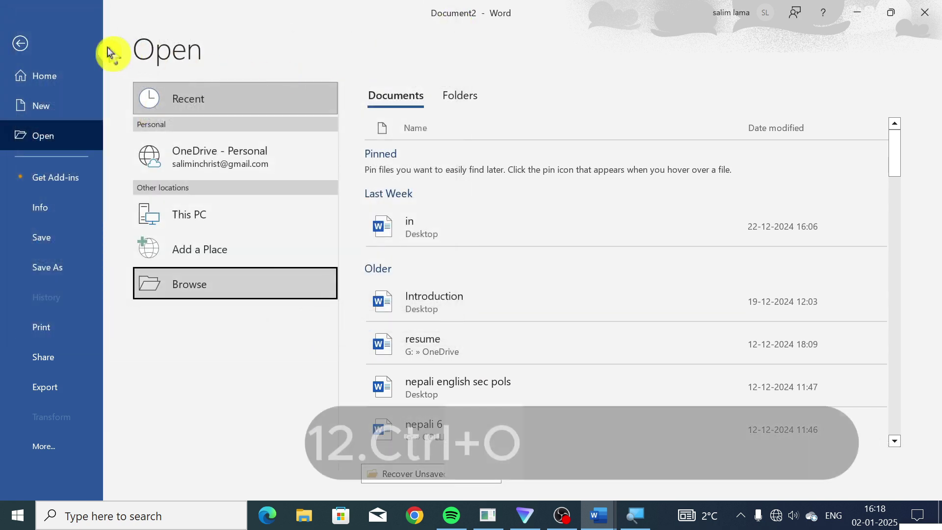
pyautogui.press('Escape')
pyautogui.hotkey('ctrl', 'o')
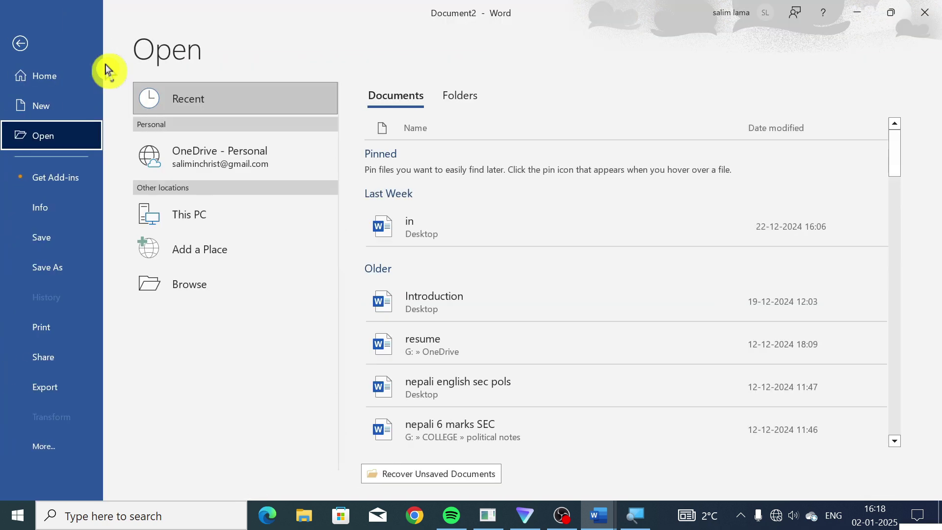
pyautogui.press('Escape')
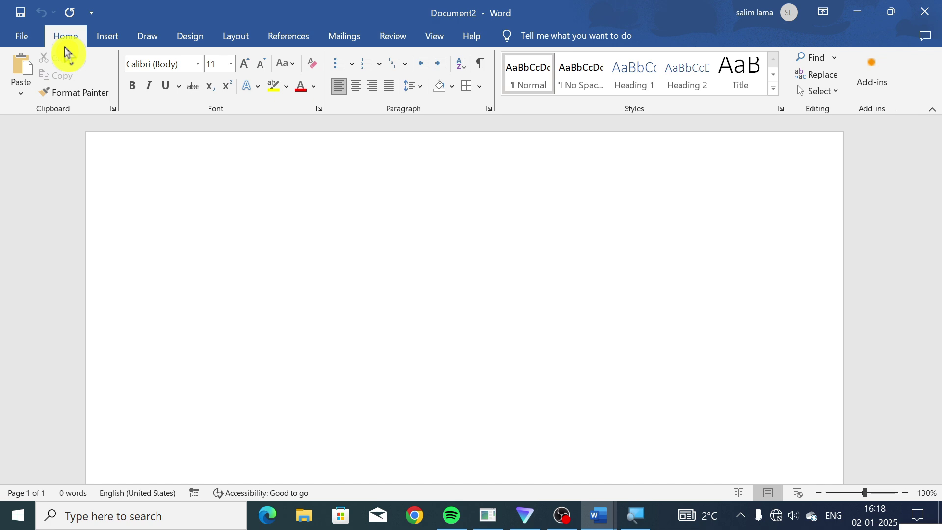
# Step: Close the blank document and the sample document without saving the changes
pyautogui.hotkey('ctrl', 'w')
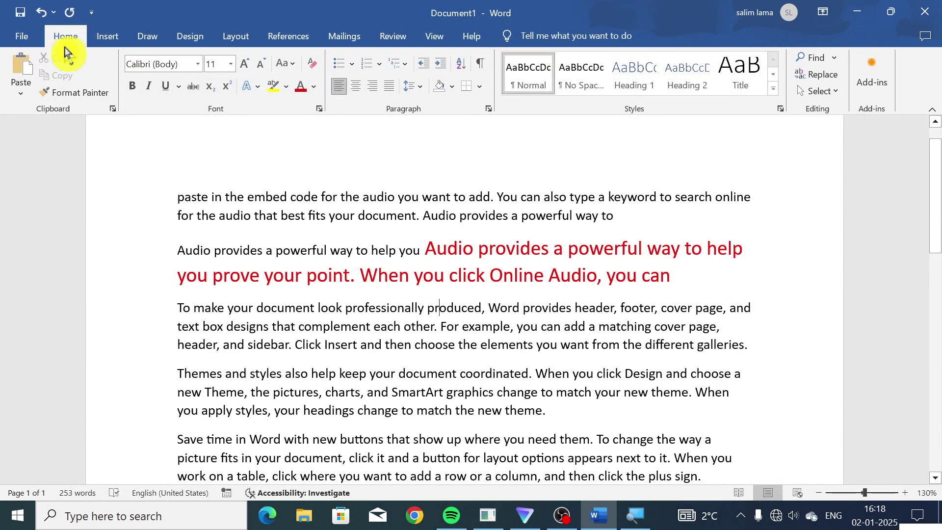
pyautogui.hotkey('ctrl', 'w')
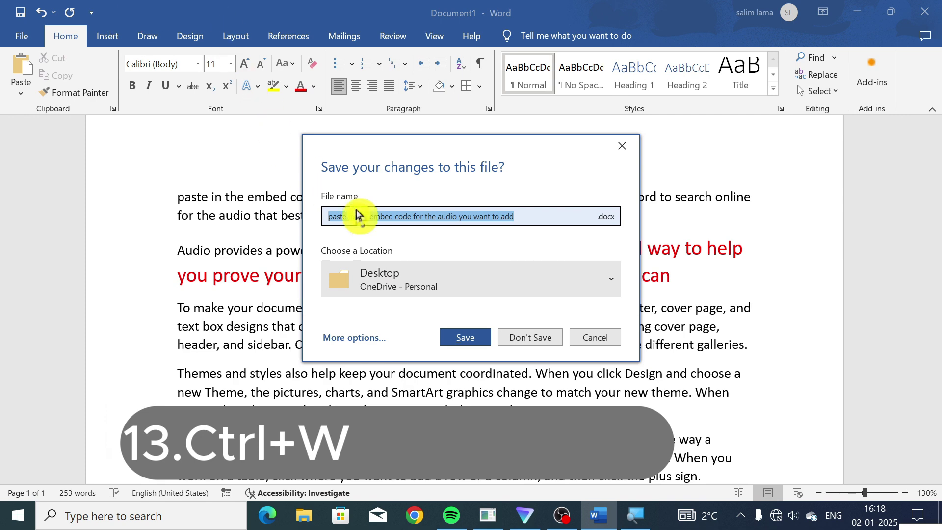
pyautogui.click(523, 340)
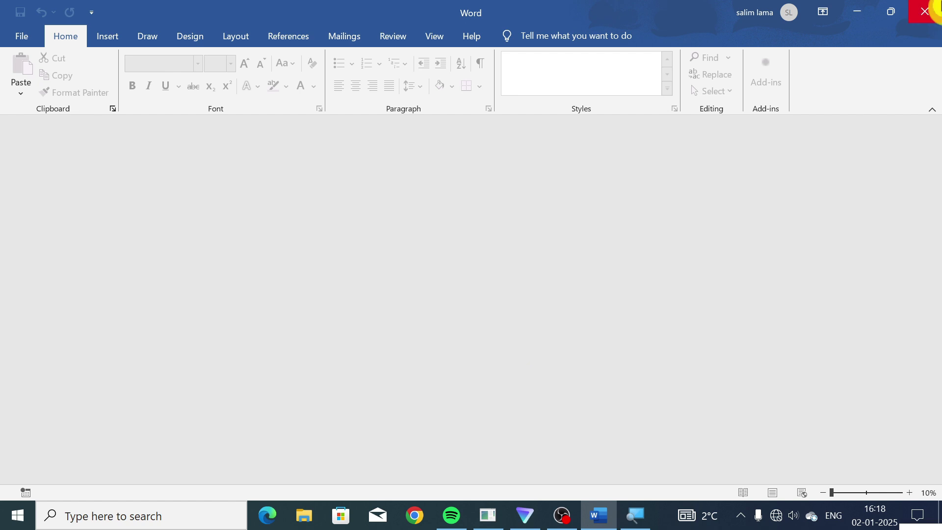
# Step: Switch to Chrome, open a new tab, look at both tabs, and close the new one
pyautogui.click(417, 516)
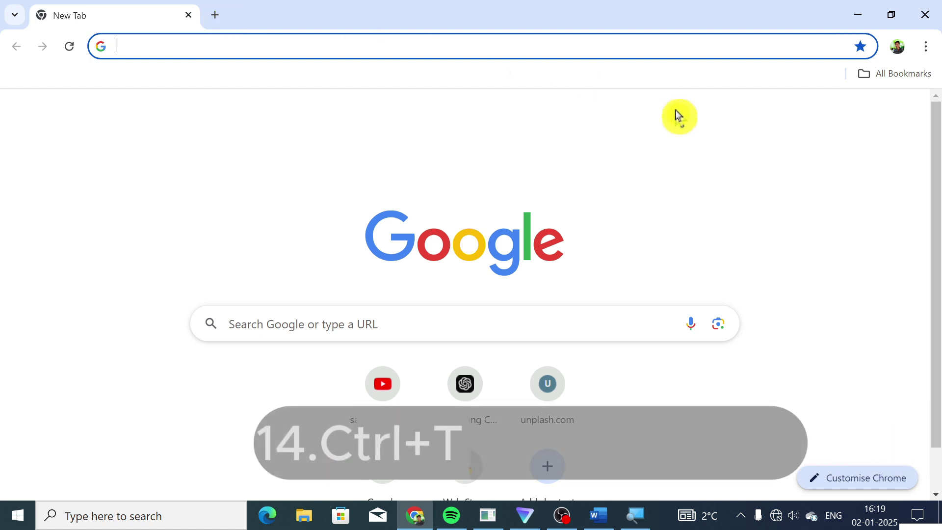
pyautogui.hotkey('ctrl', 't')
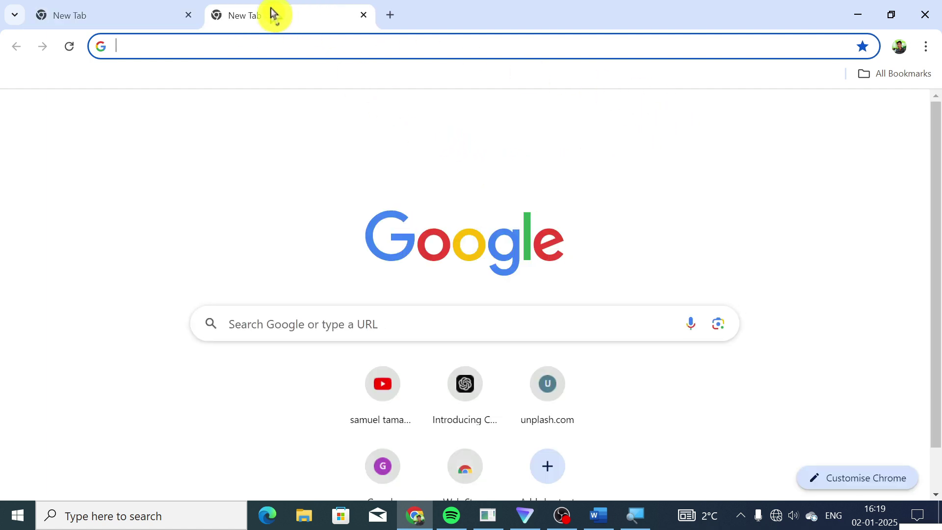
pyautogui.click(154, 19)
pyautogui.click(278, 11)
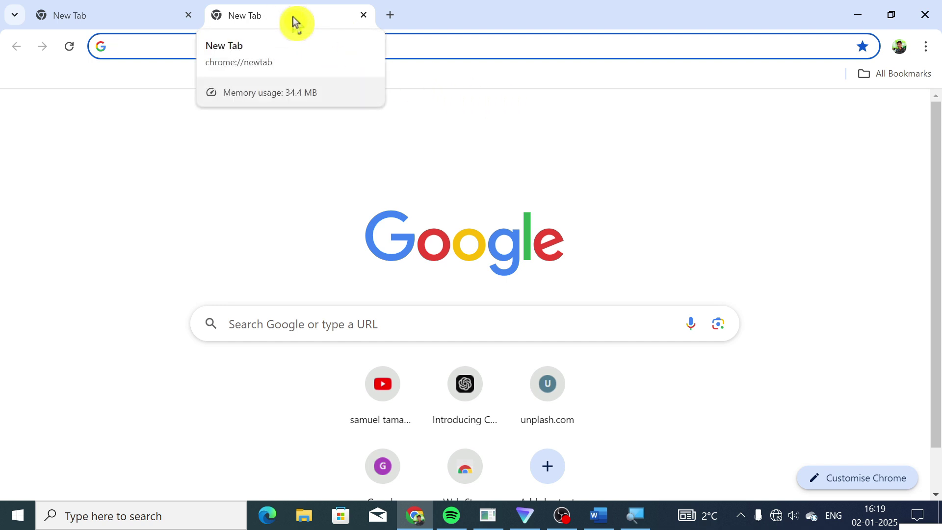
pyautogui.hotkey('ctrl', 'w')
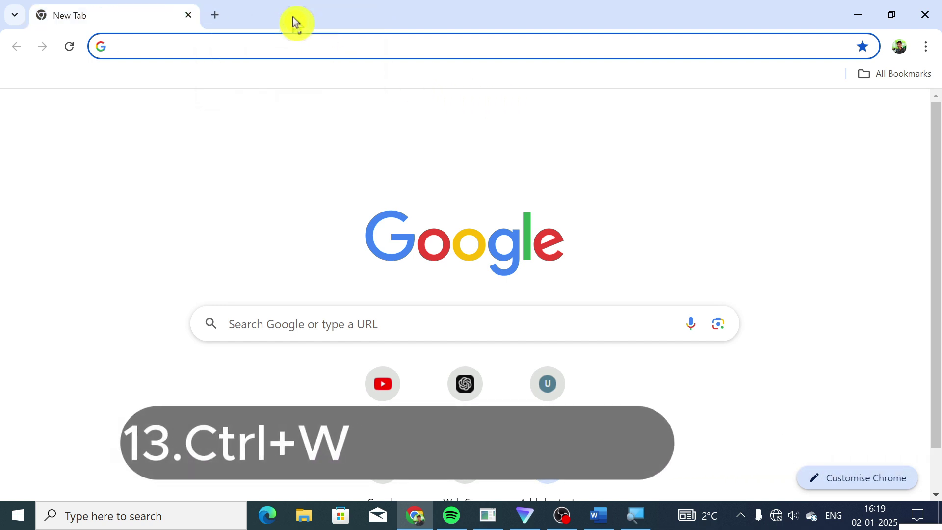
# Step: Open two more new tabs and close both of them
pyautogui.hotkey('ctrl', 't')
pyautogui.hotkey('ctrl', 't')
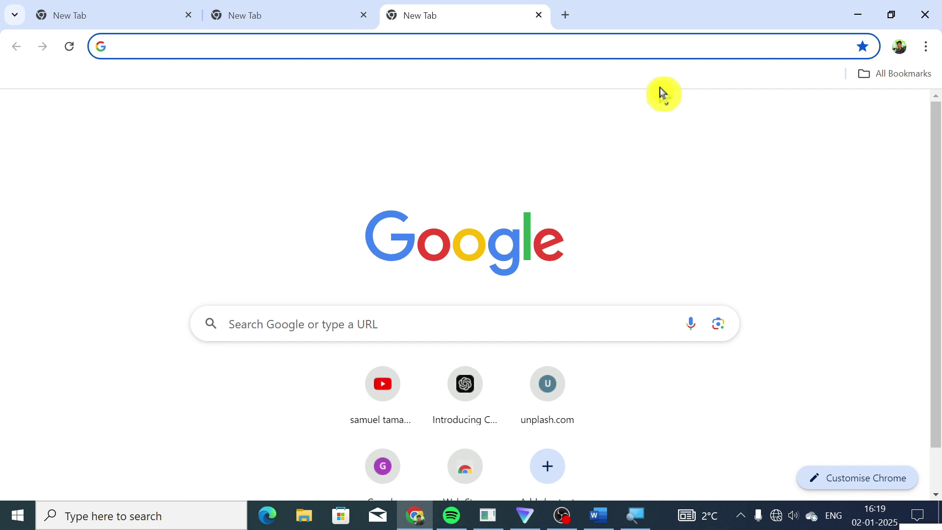
pyautogui.hotkey('ctrl', 'w')
pyautogui.hotkey('ctrl', 'w')
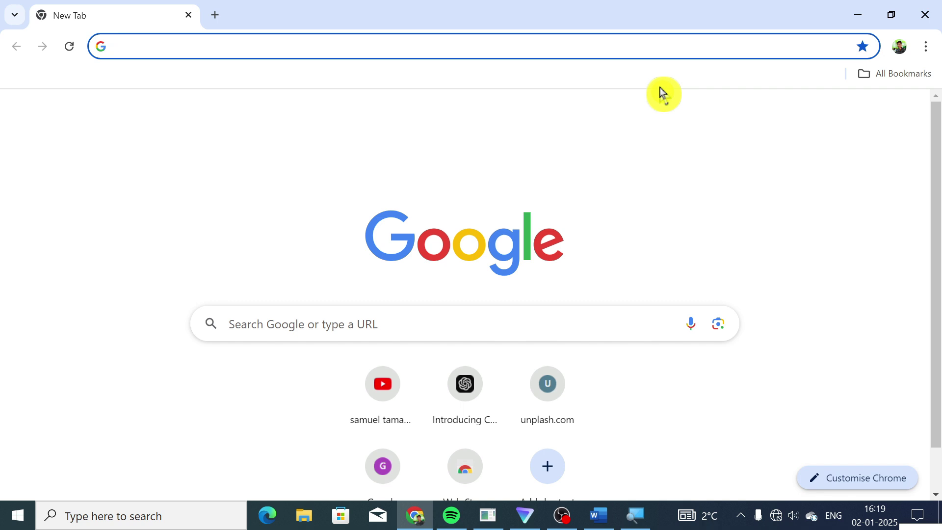
# Step: Restore the recently closed tabs, including the YouTube page, and return to the first tab
pyautogui.hotkey('ctrl', 'shift', 't')
pyautogui.hotkey('ctrl', 'shift', 't')
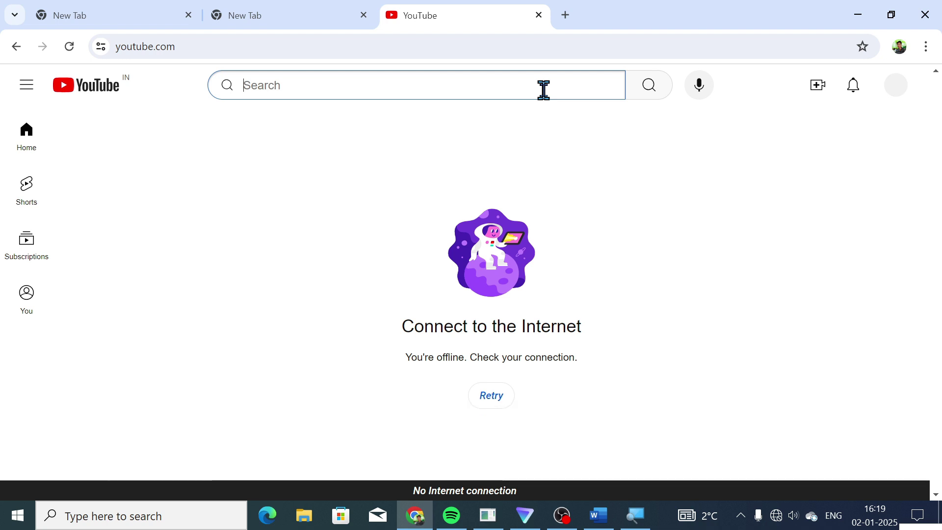
pyautogui.hotkey('ctrl', 'Tab')
pyautogui.hotkey('ctrl', 'Tab')
pyautogui.hotkey('ctrl', 'shift', 'Tab')
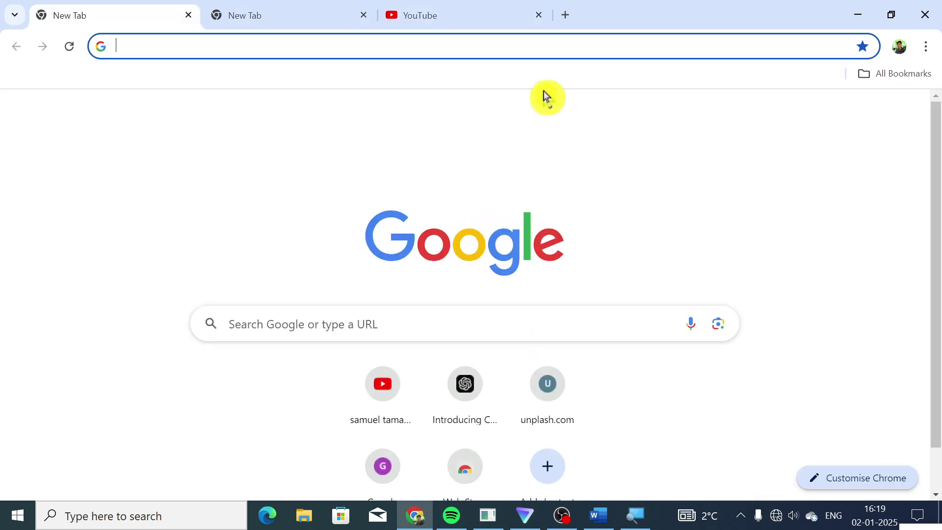
# Step: Cycle repeatedly through the three open browser tabs, ending on the second New Tab page
pyautogui.hotkey('ctrl', 'Tab')
pyautogui.hotkey('ctrl', 'Tab')
pyautogui.hotkey('ctrl', 'Tab')
pyautogui.hotkey('ctrl', 'shift', 'Tab')
pyautogui.hotkey('ctrl', 'Tab')
pyautogui.hotkey('ctrl', 'Tab')
pyautogui.hotkey('ctrl', 'Tab')
pyautogui.hotkey('ctrl', 'Tab')
pyautogui.hotkey('ctrl', 'Tab')
pyautogui.hotkey('ctrl', 'Tab')
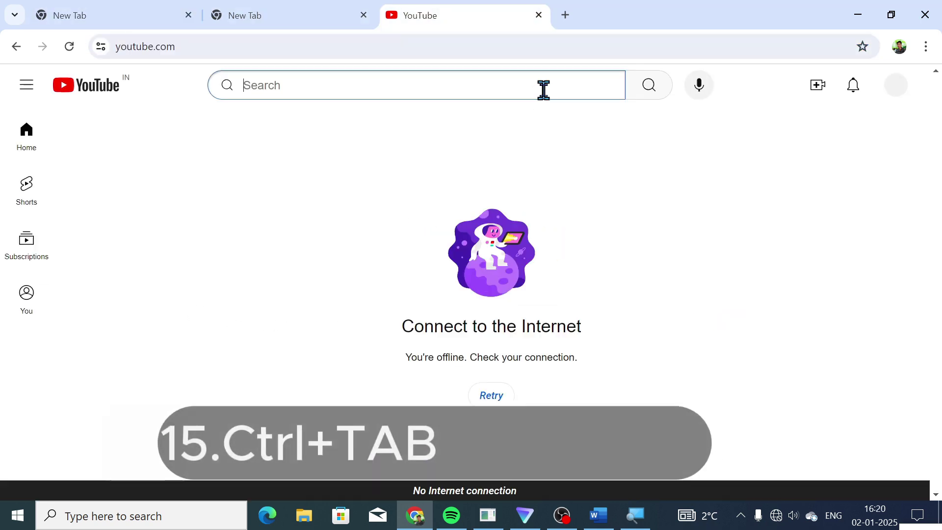
pyautogui.hotkey('ctrl', 'Tab')
pyautogui.hotkey('ctrl', 'Tab')
pyautogui.hotkey('ctrl', 'Tab')
pyautogui.hotkey('ctrl', 'Tab')
pyautogui.hotkey('ctrl', 'Tab')
pyautogui.hotkey('ctrl', 'Tab')
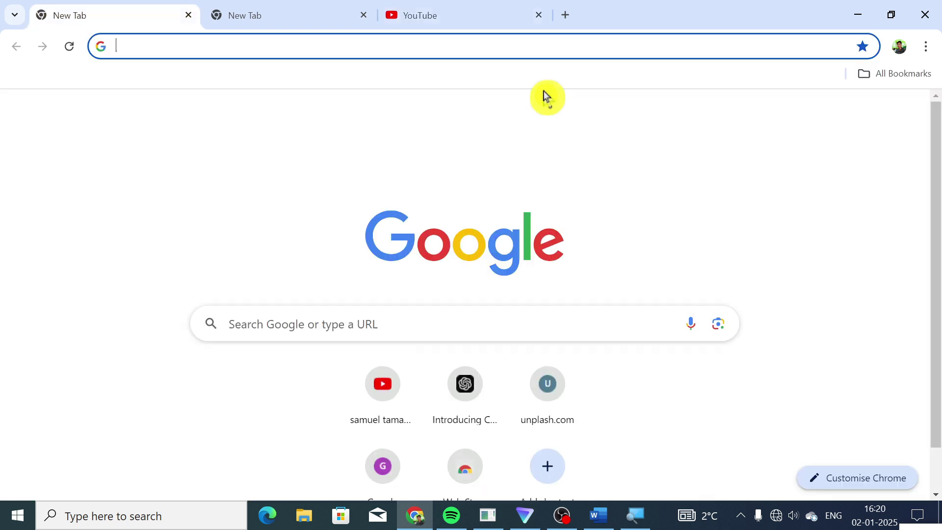
pyautogui.hotkey('ctrl', 'Tab')
pyautogui.hotkey('ctrl', 'Tab')
# Step: Start a Google search from the address bar, dismiss the suggestions, and start the search again without entering a term
pyautogui.hotkey('ctrl', 'e')
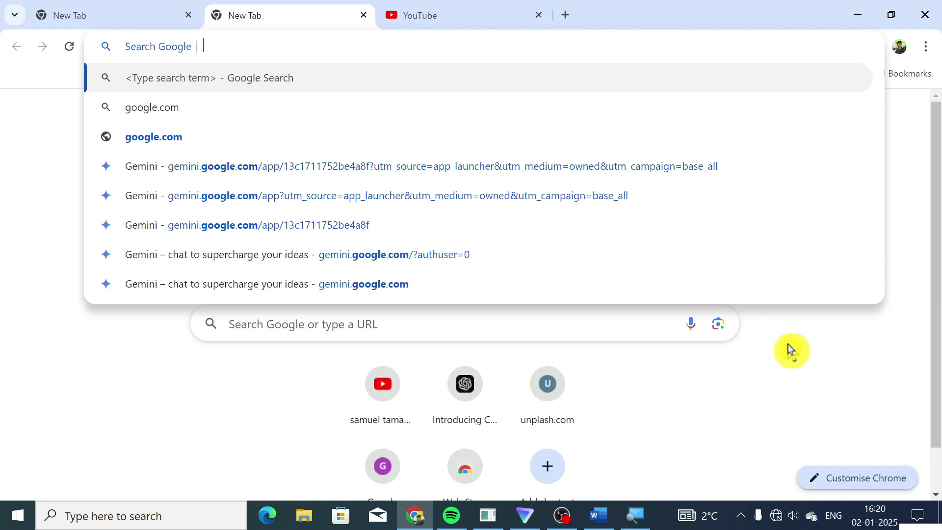
pyautogui.press('Escape')
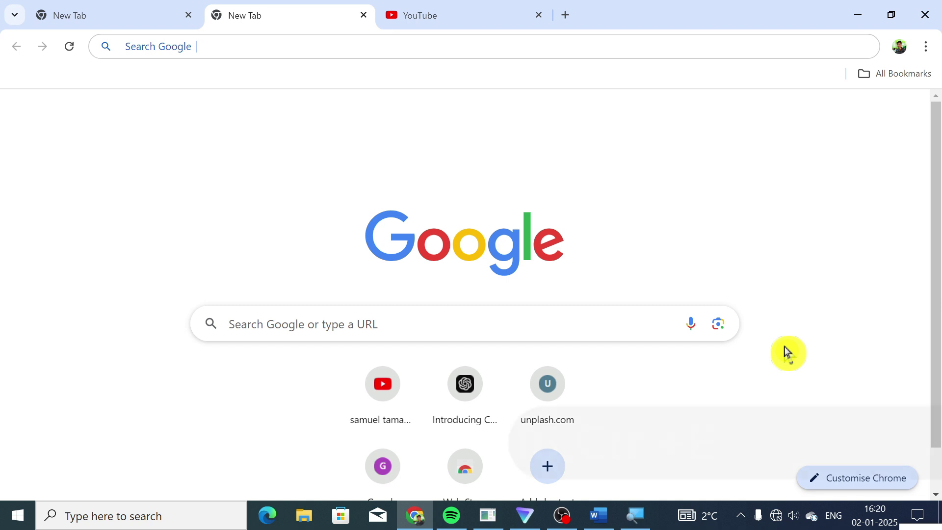
pyautogui.hotkey('ctrl', 'e')
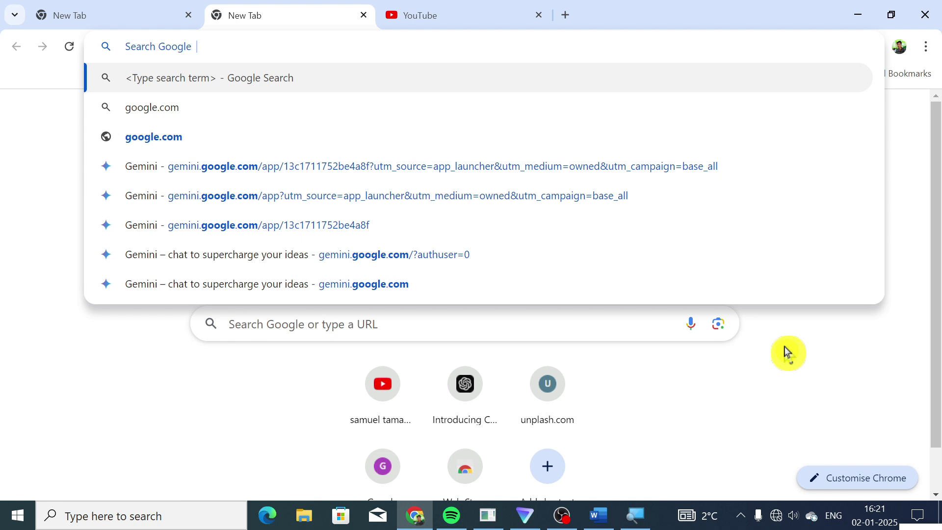
# Step: Reload the current New Tab page twice, and reload the YouTube page several times
pyautogui.hotkey('ctrl', 'r')
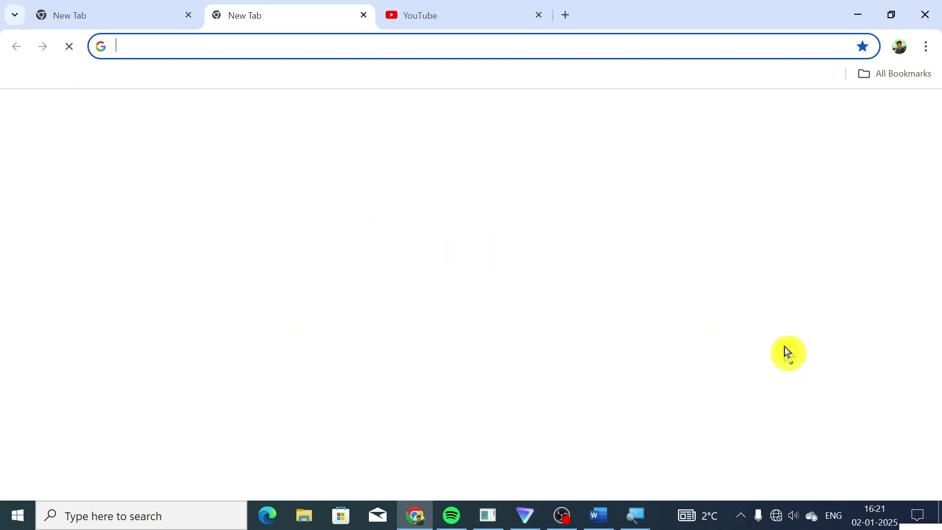
pyautogui.hotkey('ctrl', 'r')
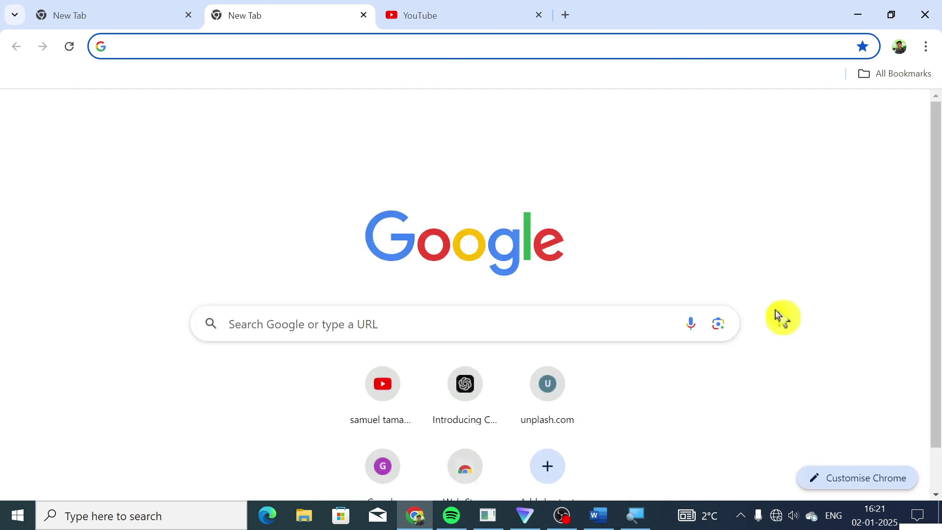
pyautogui.click(444, 10)
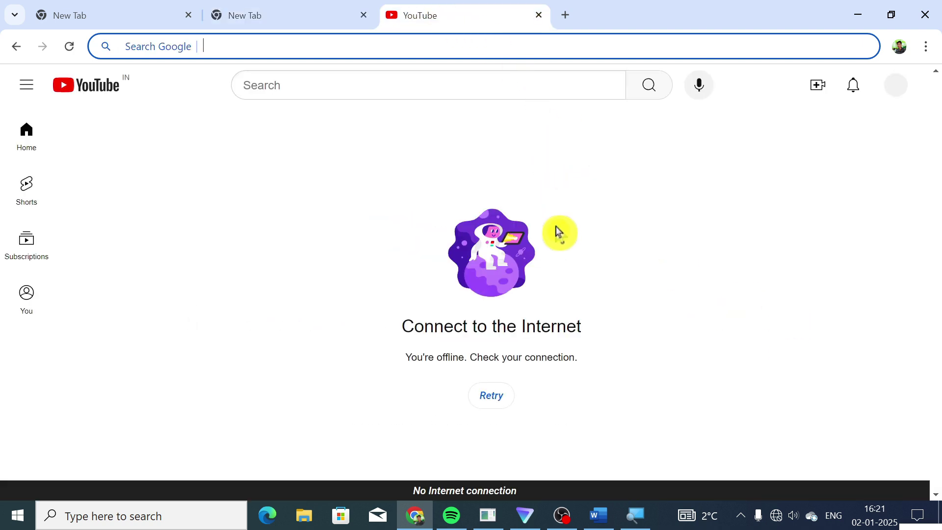
pyautogui.hotkey('ctrl', 'r')
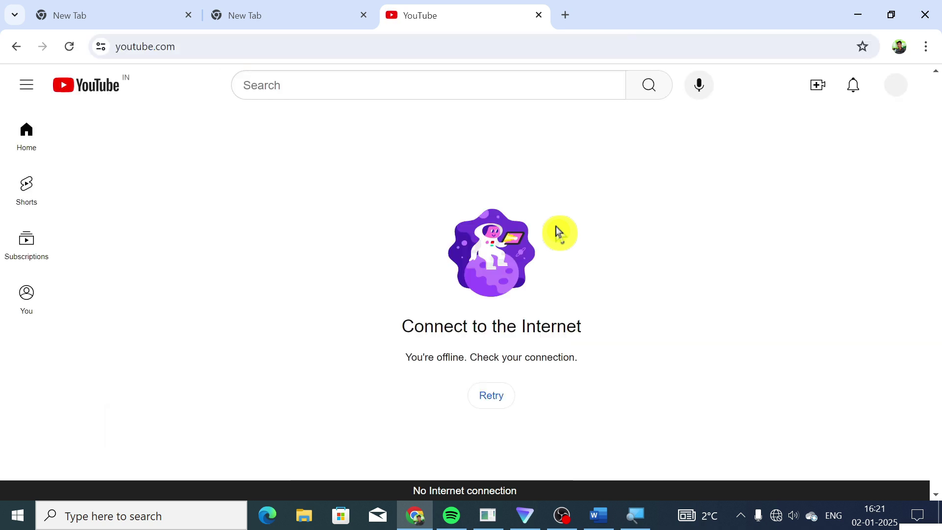
pyautogui.hotkey('ctrl', 'r')
pyautogui.hotkey('ctrl', 'r')
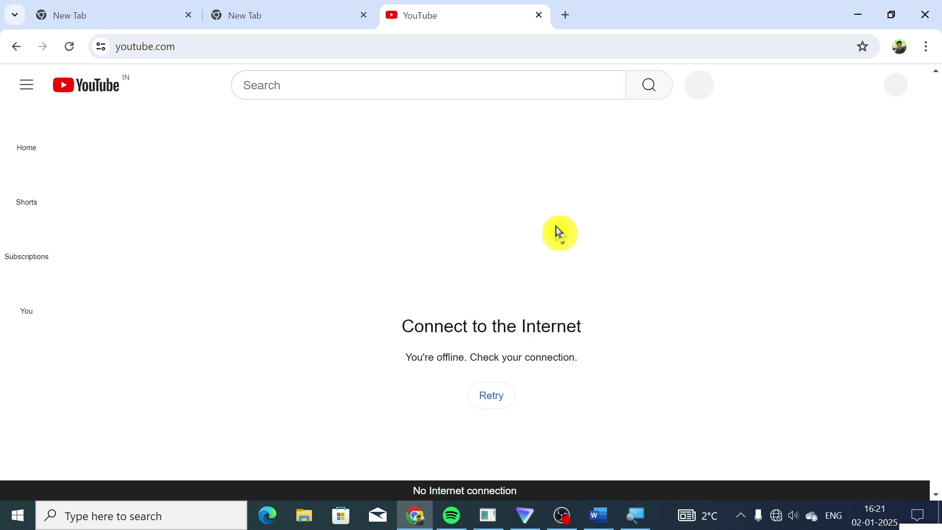
pyautogui.hotkey('ctrl', 'r')
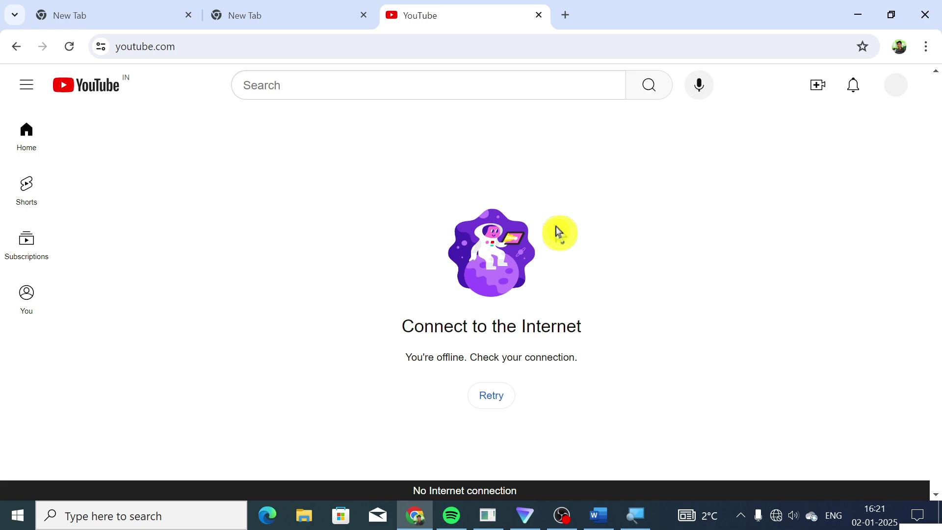
# Step: Restore the earlier closed tabs one after another, including the practice.html, index.html and YouTube pages
pyautogui.hotkey('ctrl', 'shift', 't')
pyautogui.hotkey('ctrl', 'shift', 't')
pyautogui.hotkey('ctrl', 'shift', 't')
pyautogui.hotkey('ctrl', 'shift', 't')
pyautogui.hotkey('ctrl', 'shift', 't')
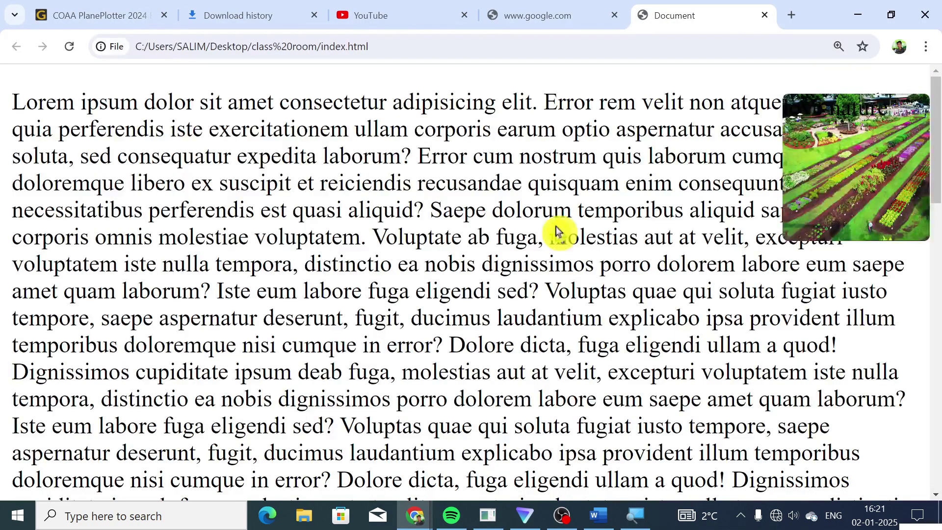
pyautogui.hotkey('ctrl', 'shift', 't')
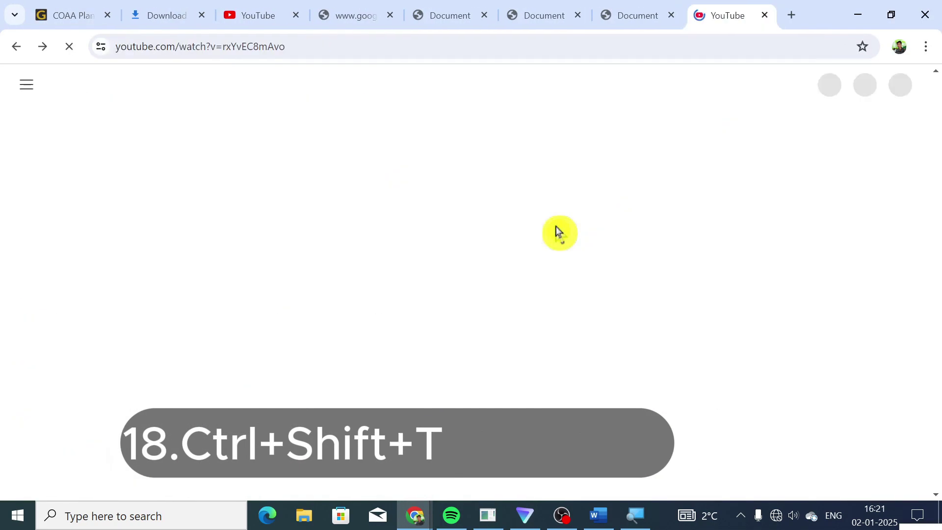
pyautogui.hotkey('ctrl', 'shift', 't')
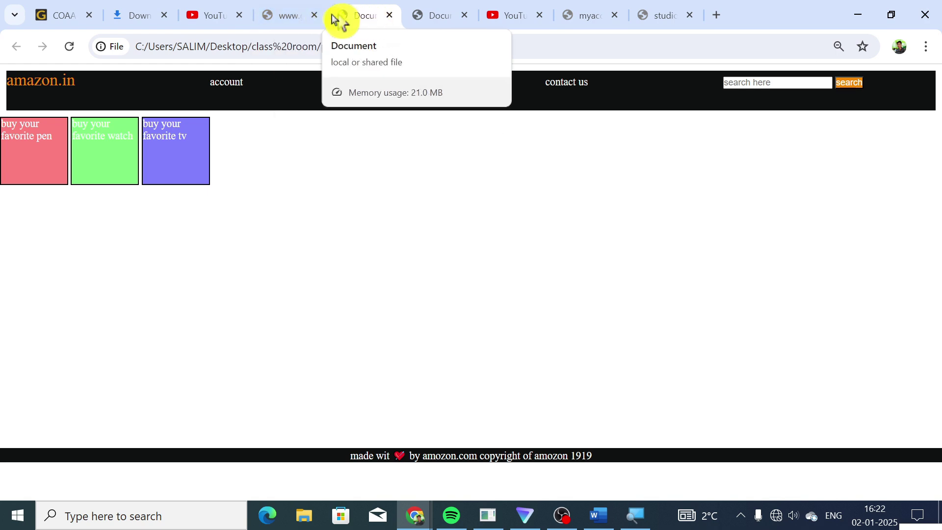
# Step: Switch back and forth between the restored practice.html and index.html pages, ending on index.html
pyautogui.click(309, 18)
pyautogui.click(354, 17)
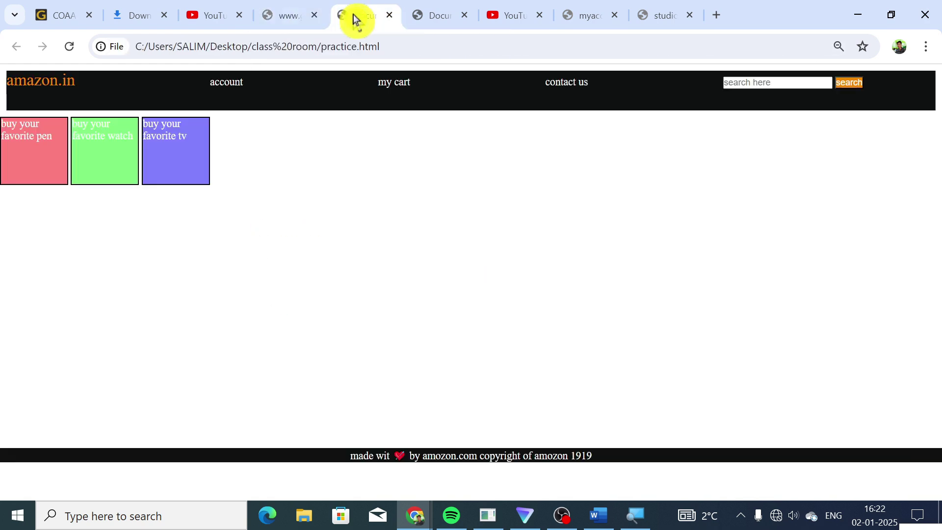
pyautogui.click(439, 24)
pyautogui.click(384, 22)
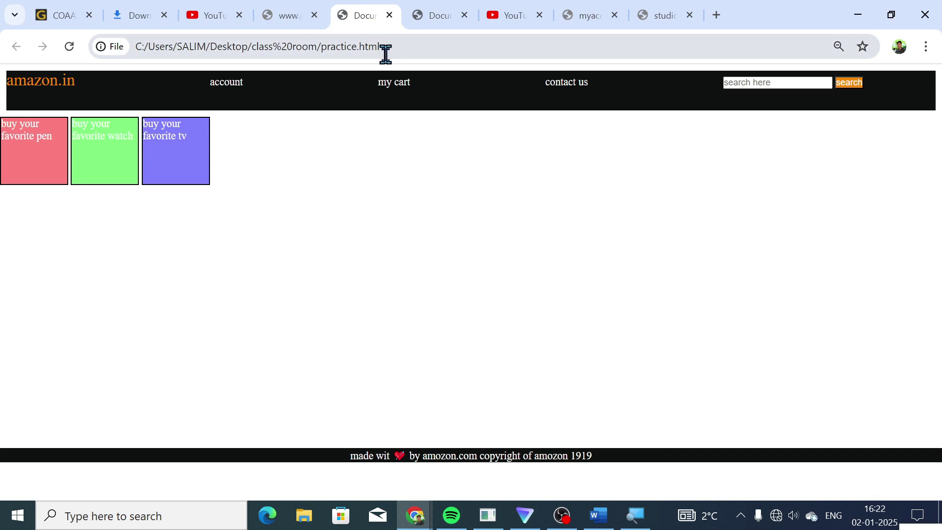
pyautogui.click(445, 20)
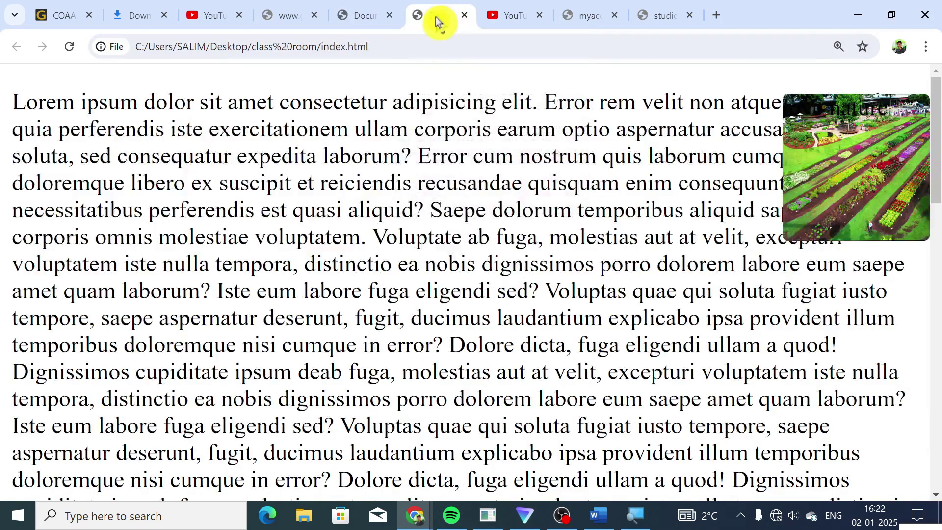
pyautogui.click(375, 22)
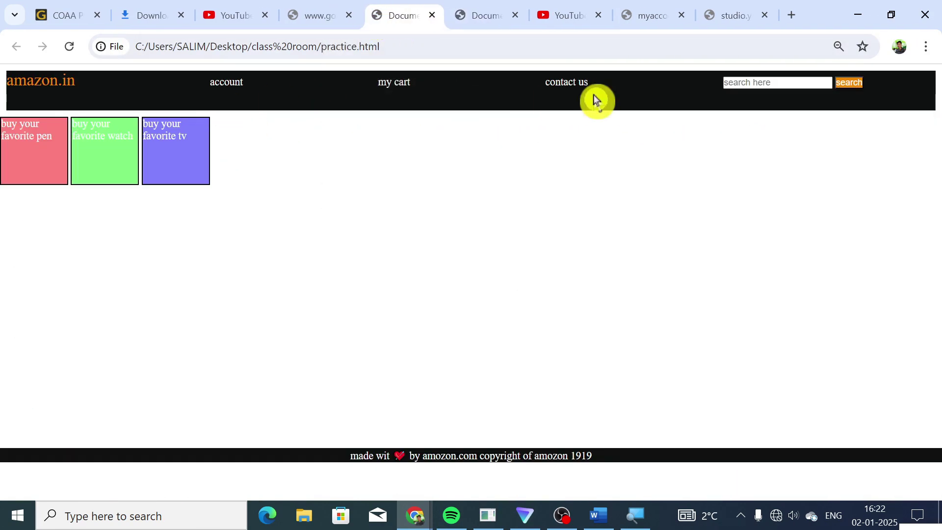
pyautogui.click(481, 13)
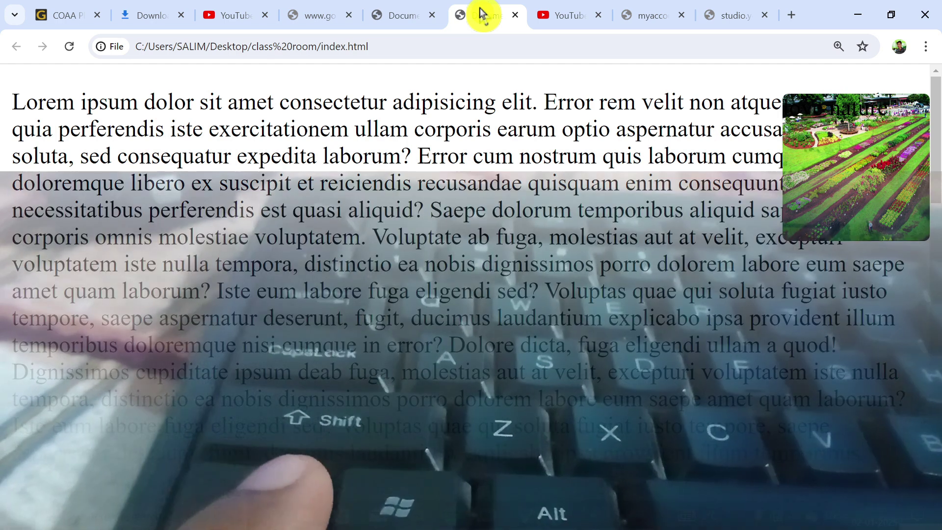
# Step: Zoom the index.html page in and out repeatedly, passing through levels such as 300% and 125%
pyautogui.hotkey('ctrl', '+')
pyautogui.hotkey('ctrl', '+')
pyautogui.hotkey('ctrl', '+')
pyautogui.hotkey('ctrl', '+')
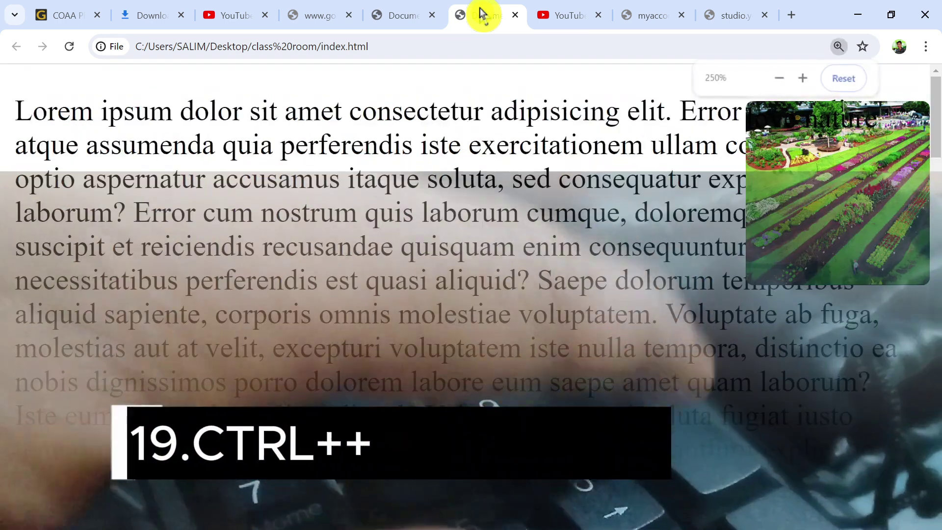
pyautogui.hotkey('ctrl', '-')
pyautogui.hotkey('ctrl', '-')
pyautogui.hotkey('ctrl', '-')
pyautogui.hotkey('ctrl', '-')
pyautogui.hotkey('ctrl', '-')
pyautogui.hotkey('ctrl', '-')
pyautogui.hotkey('ctrl', '-')
pyautogui.hotkey('ctrl', '-')
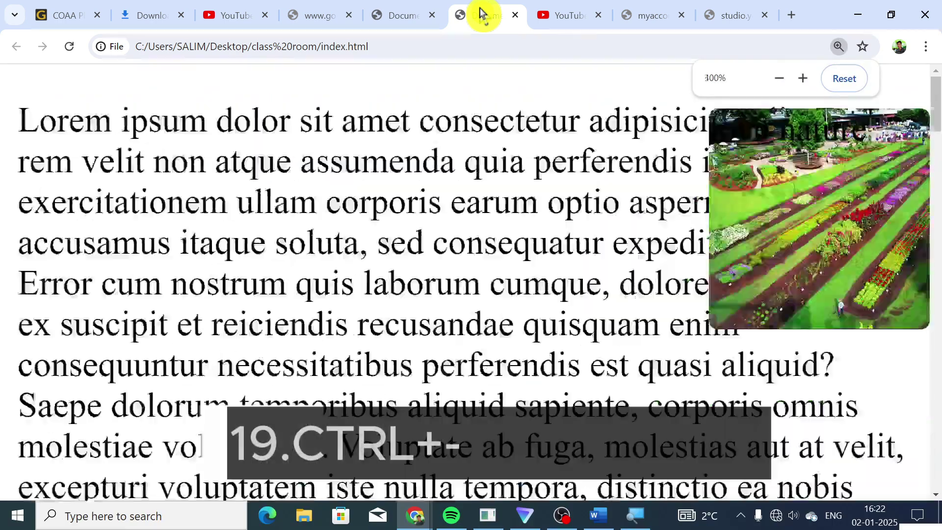
pyautogui.hotkey('ctrl', '+')
pyautogui.hotkey('ctrl', '+')
pyautogui.hotkey('ctrl', '+')
pyautogui.hotkey('ctrl', '+')
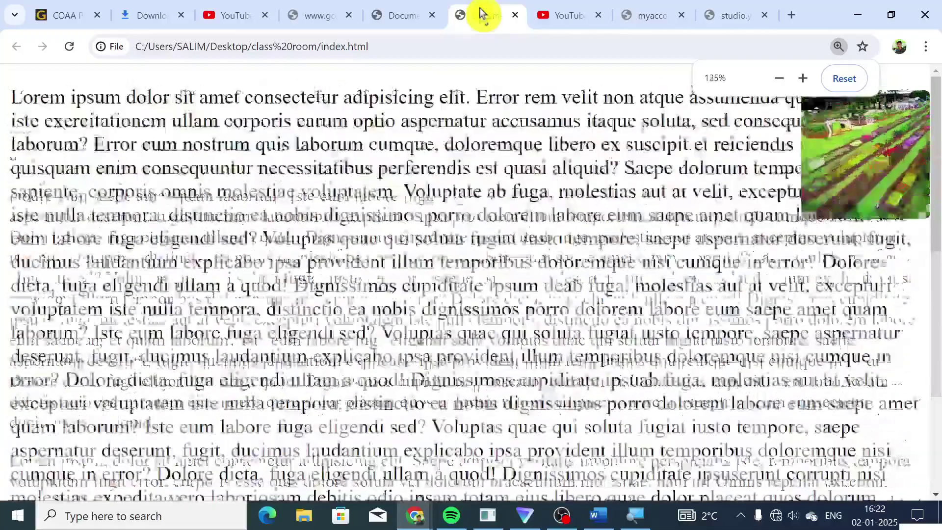
pyautogui.hotkey('ctrl', '-')
pyautogui.hotkey('ctrl', '-')
pyautogui.hotkey('ctrl', '-')
pyautogui.hotkey('ctrl', '-')
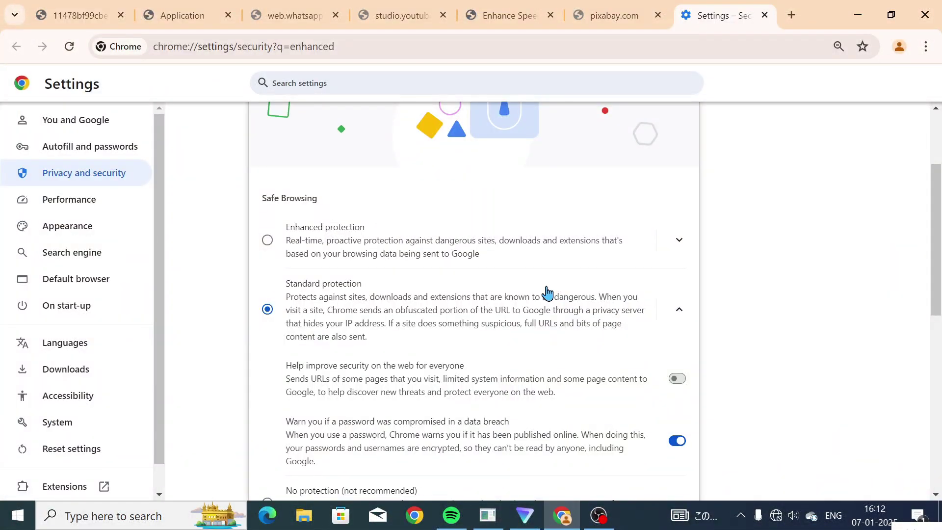
# Step: Zoom the browser's Security settings page in to 150%, and zoom it back out to 90%
pyautogui.hotkey('ctrl', '+')
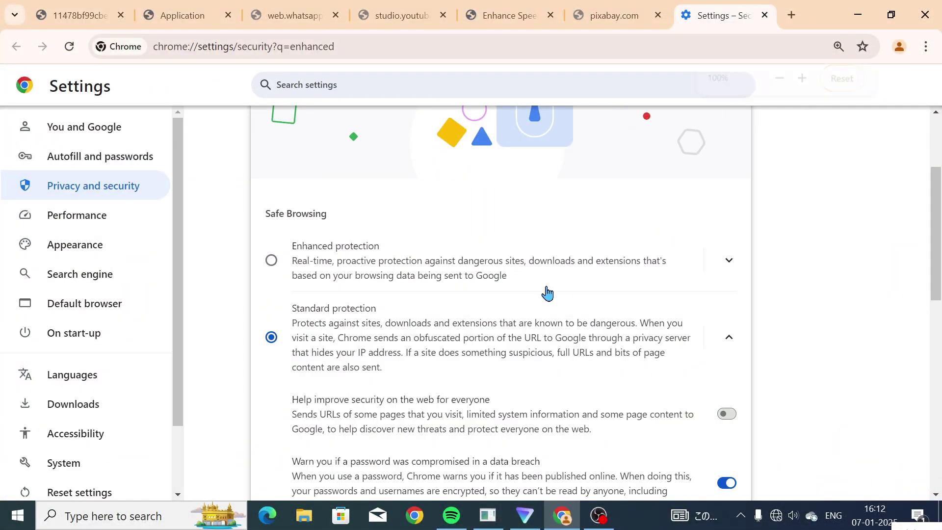
pyautogui.hotkey('ctrl', '+')
pyautogui.hotkey('ctrl', '-')
pyautogui.hotkey('ctrl', '+')
pyautogui.hotkey('ctrl', '+')
pyautogui.hotkey('ctrl', '+')
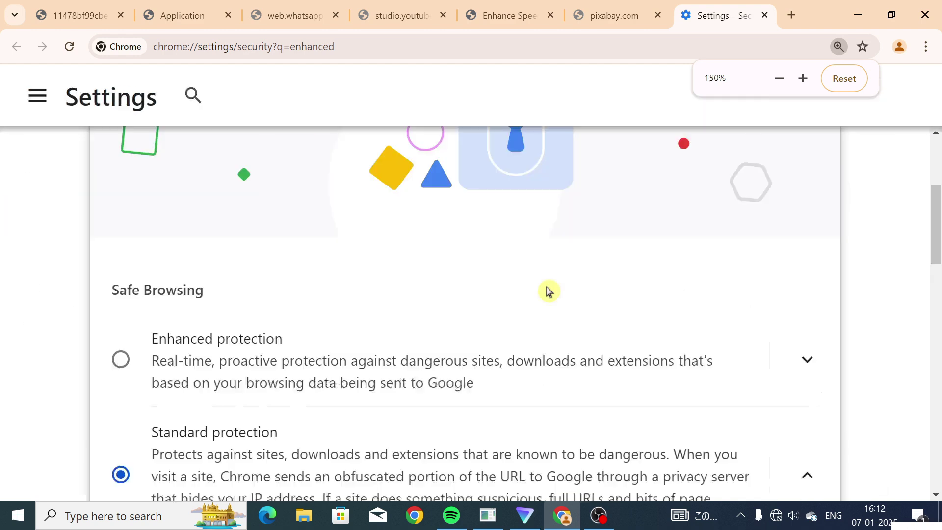
pyautogui.hotkey('ctrl', '-')
pyautogui.hotkey('ctrl', '-')
pyautogui.hotkey('ctrl', '-')
pyautogui.hotkey('ctrl', '-')
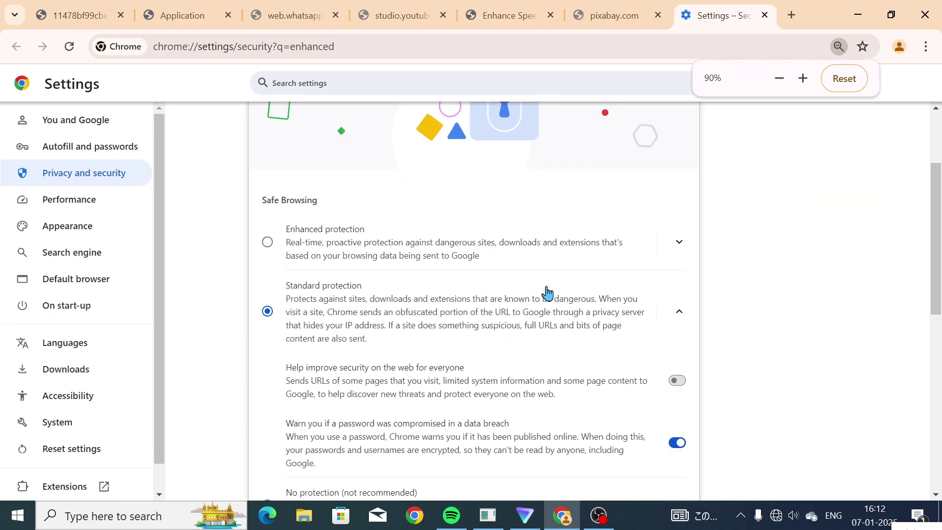
# Step: Zoom the Security settings page in to 150% again, and reset it to the default zoom
pyautogui.hotkey('ctrl', '+')
pyautogui.hotkey('ctrl', '+')
pyautogui.hotkey('ctrl', '+')
pyautogui.hotkey('ctrl', '+')
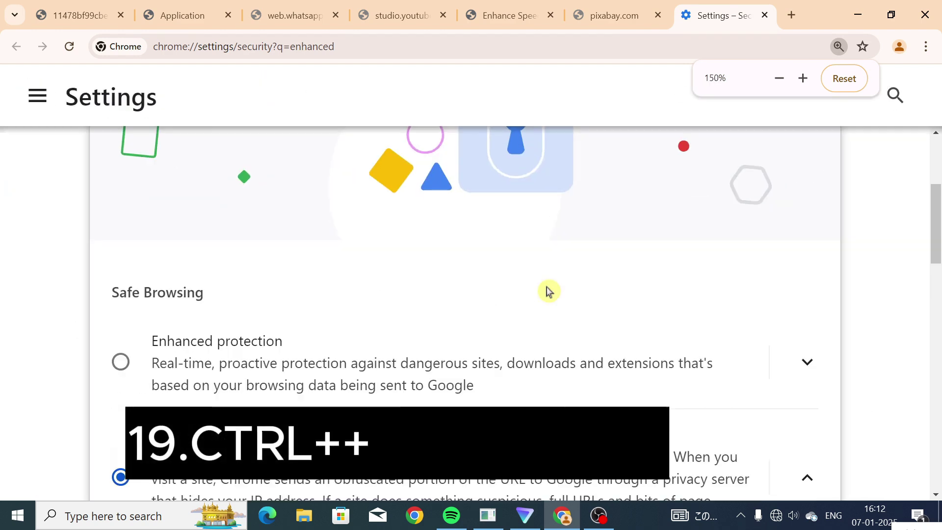
pyautogui.hotkey('ctrl', '-')
pyautogui.hotkey('ctrl', '+')
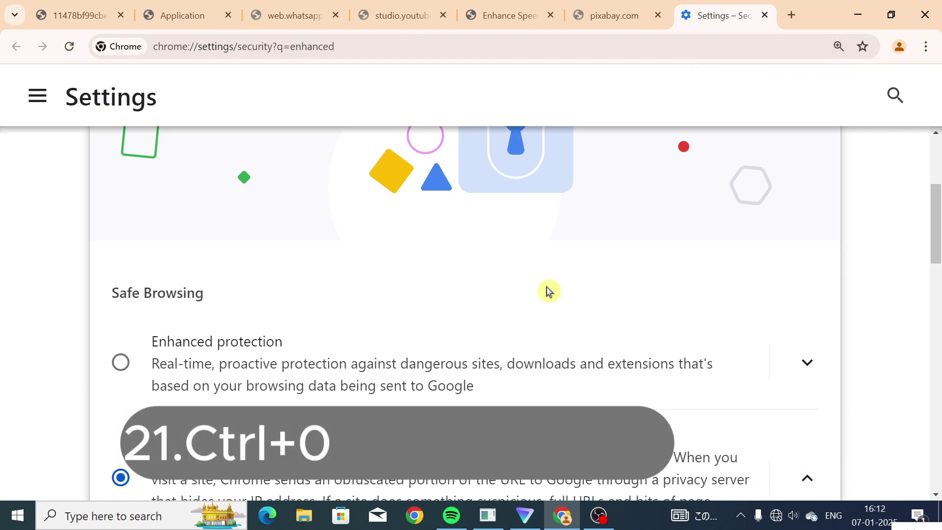
pyautogui.hotkey('ctrl', '0')
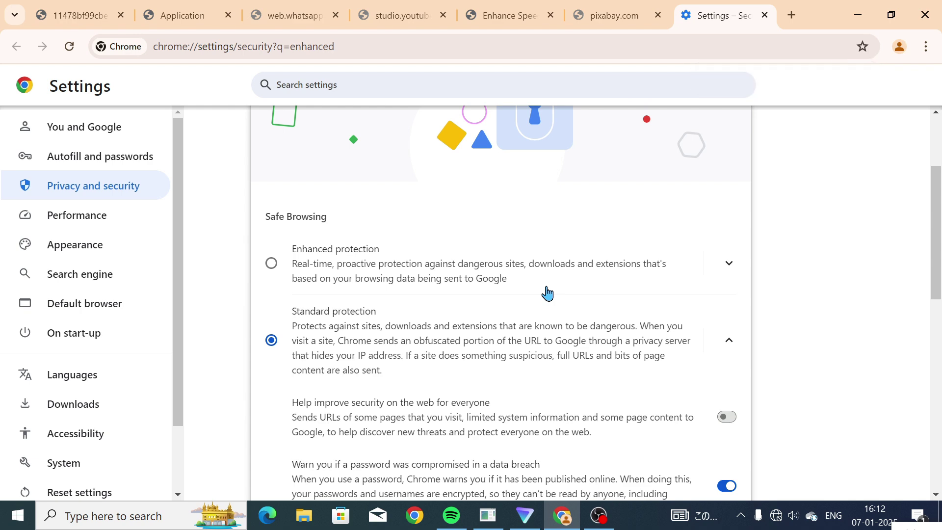
# Step: Zoom the Security settings page far out until its text is tiny, and restore the default zoom level
pyautogui.hotkey('ctrl', '-')
pyautogui.hotkey('ctrl', '-')
pyautogui.hotkey('ctrl', '-')
pyautogui.hotkey('ctrl', '-')
pyautogui.hotkey('ctrl', '-')
pyautogui.hotkey('ctrl', '-')
pyautogui.hotkey('ctrl', '-')
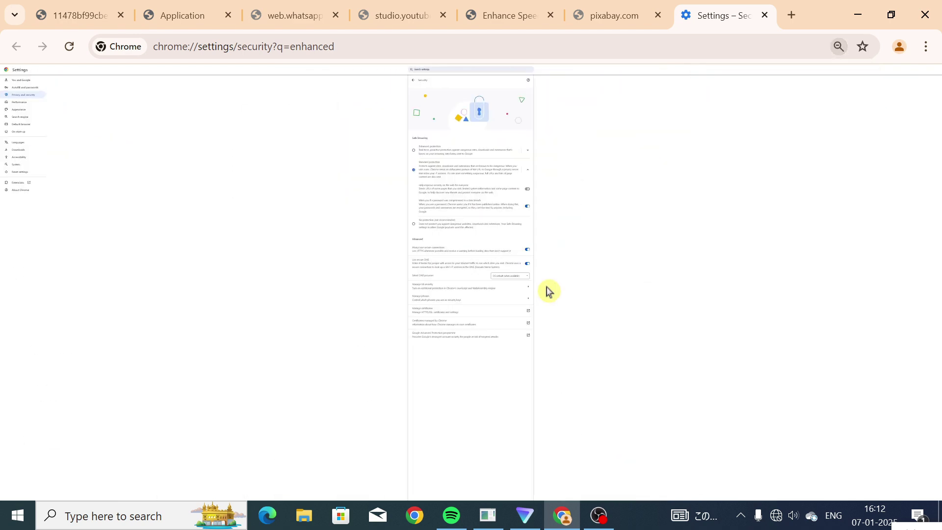
pyautogui.hotkey('ctrl', '0')
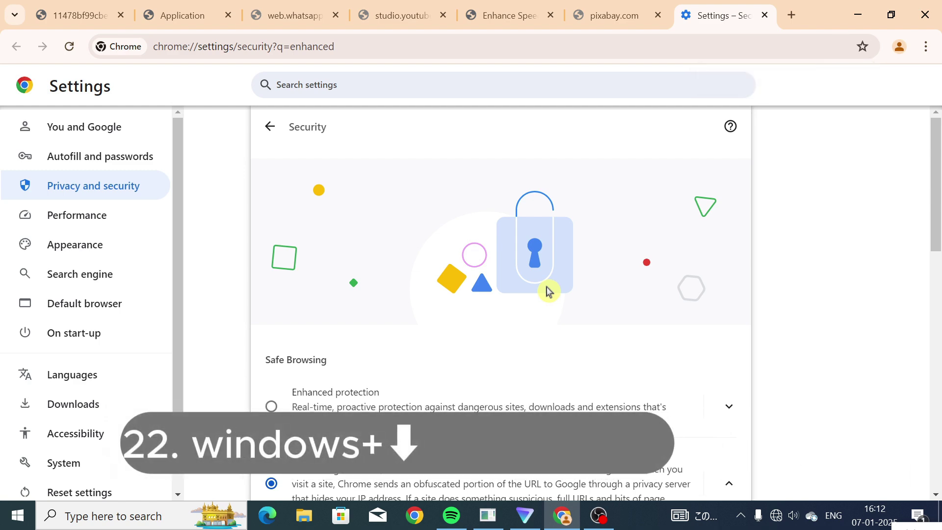
# Step: Restore the browser window down to a smaller size and maximize it again, twice in a row
pyautogui.press('super+Down')
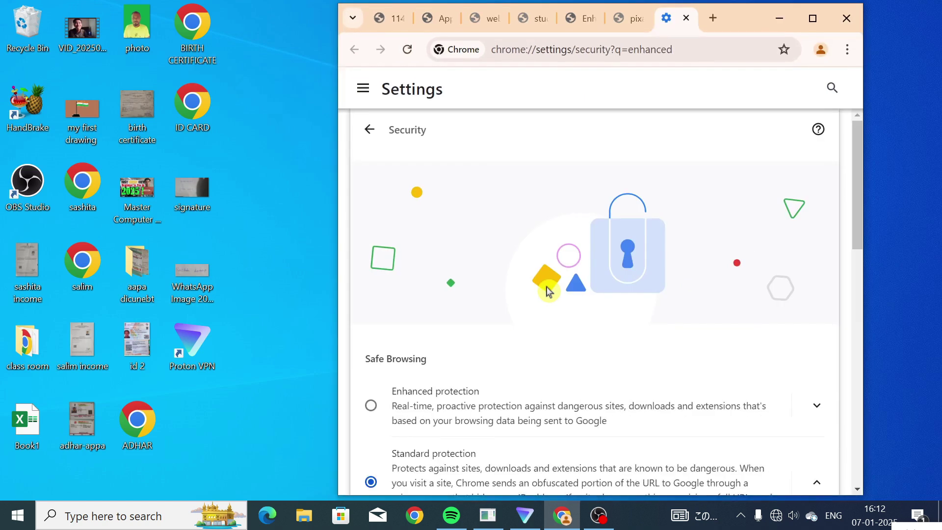
pyautogui.press('super+Up')
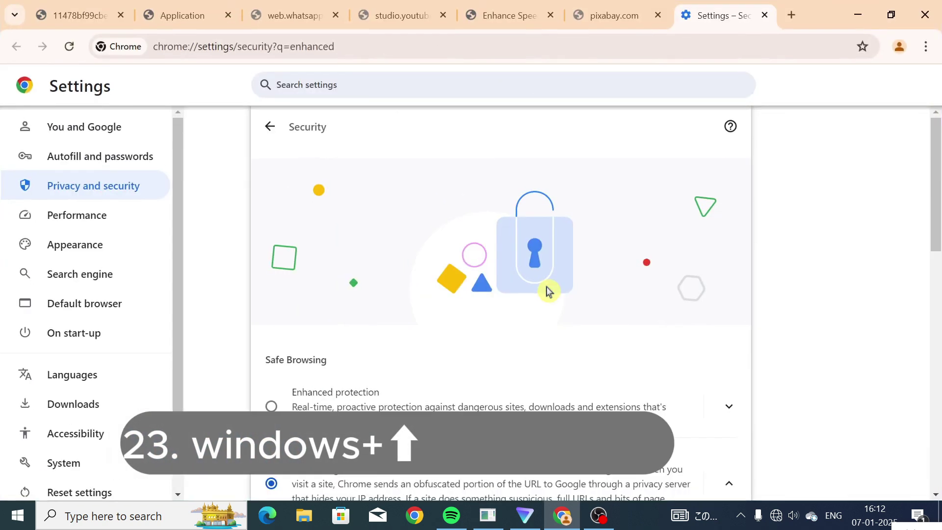
pyautogui.press('super+Down')
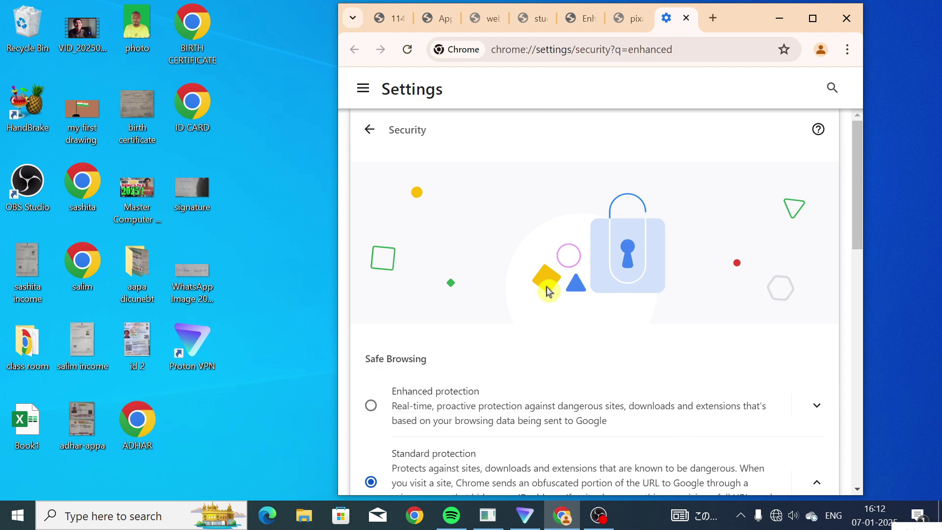
pyautogui.press('super+Up')
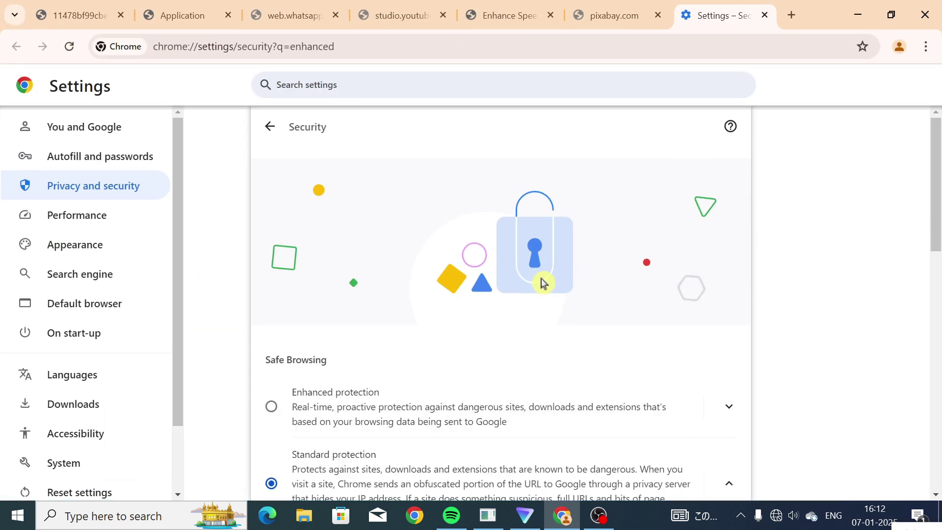
# Step: Search Windows for "word", launch Word and create a blank document
pyautogui.click(5, 525)
pyautogui.write('word')
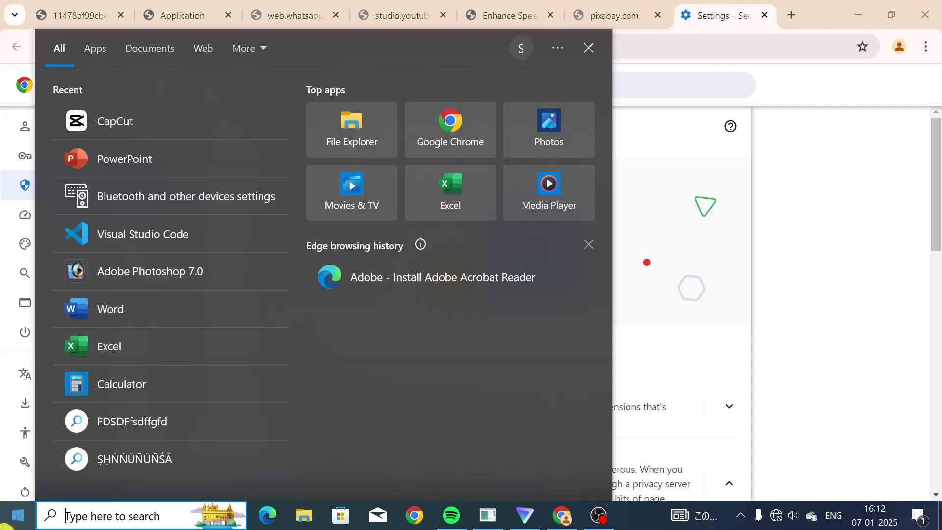
pyautogui.press('Return')
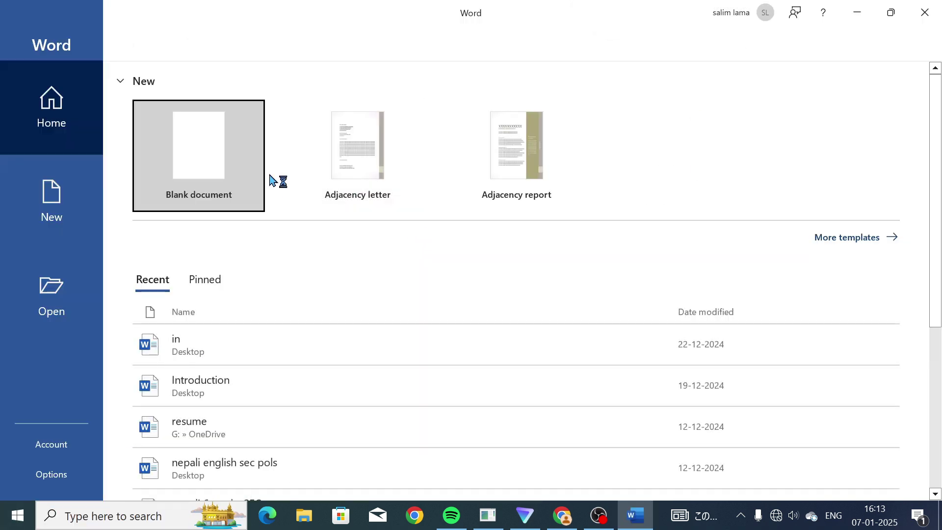
pyautogui.click(242, 177)
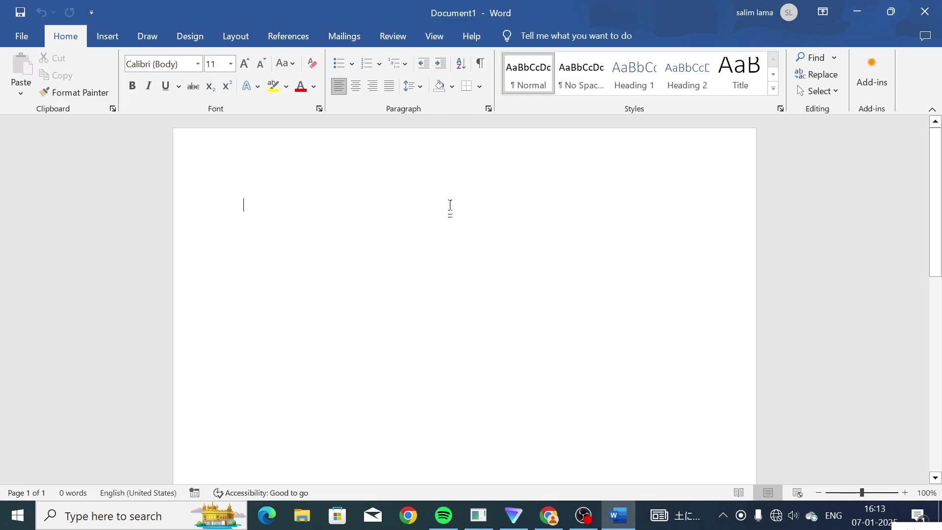
# Step: Restore the Word window down to a smaller size and maximize it again
pyautogui.press('super+Down')
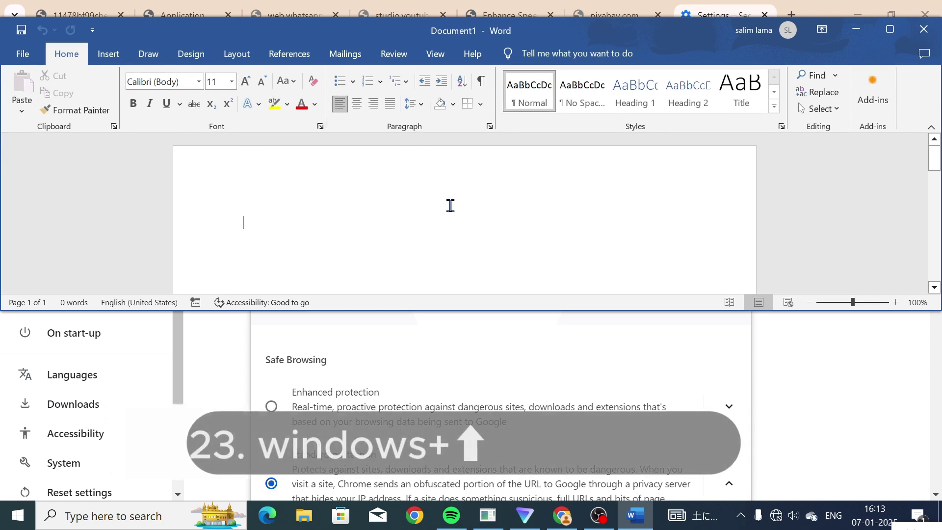
pyautogui.press('super+Up')
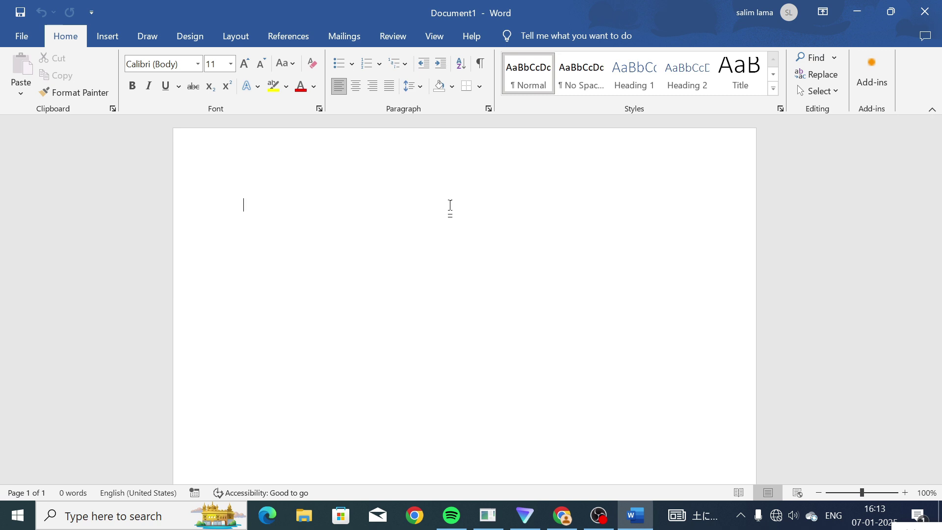
# Step: Close the blank Word document, and close the Word and Chrome windows to reach the desktop
pyautogui.hotkey('ctrl', 'w')
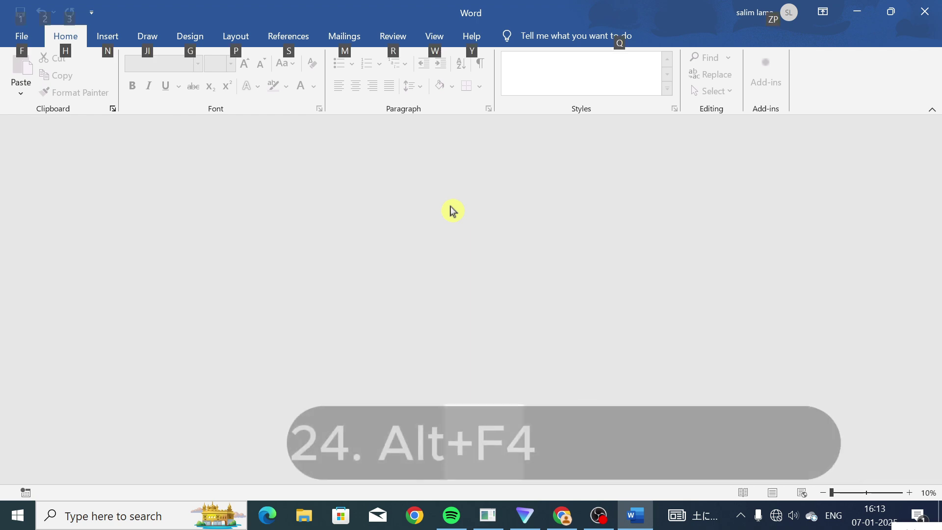
pyautogui.hotkey('alt', 'F4')
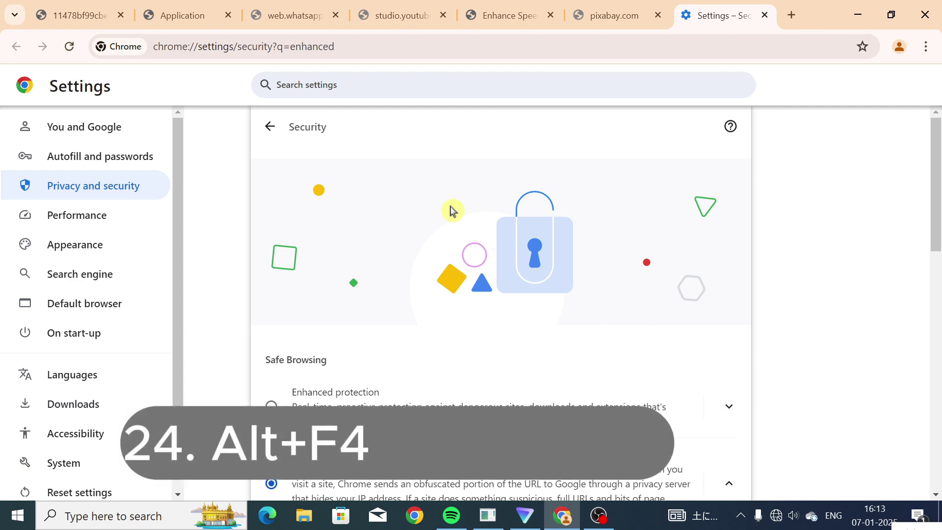
pyautogui.hotkey('alt', 'F4')
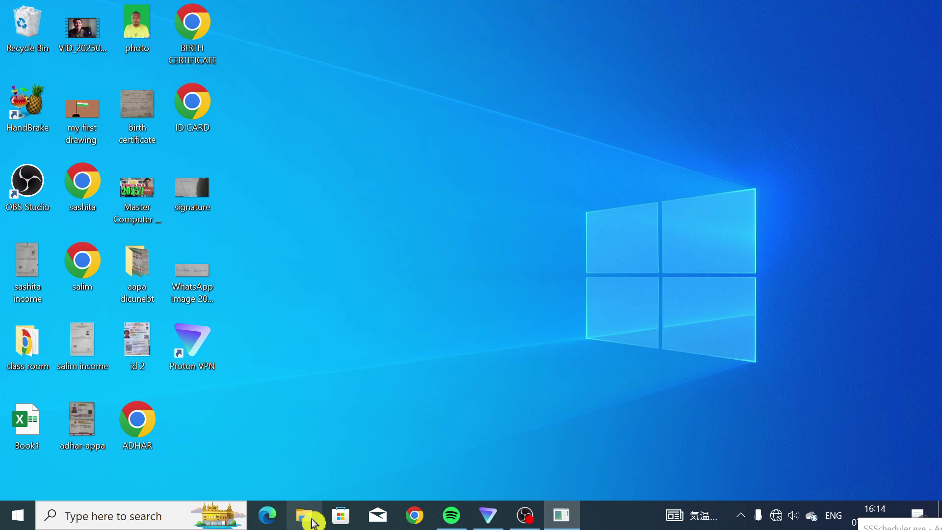
# Step: Open a File Explorer window from the desktop and close it, twice in a row
pyautogui.press('super+e')
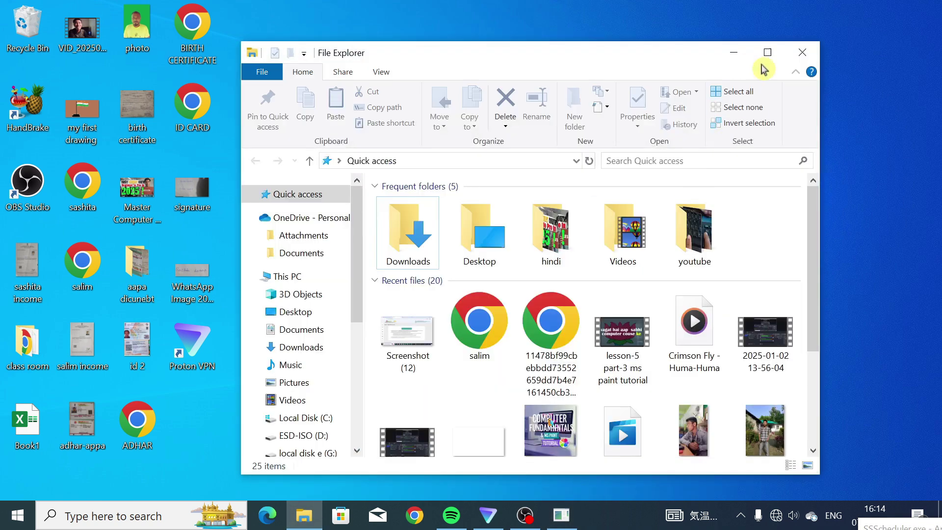
pyautogui.click(815, 59)
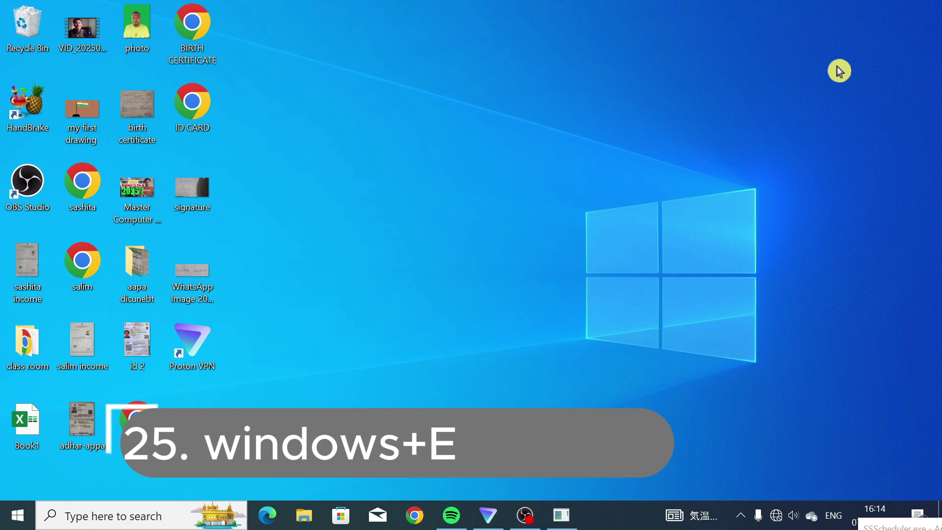
pyautogui.press('super+e')
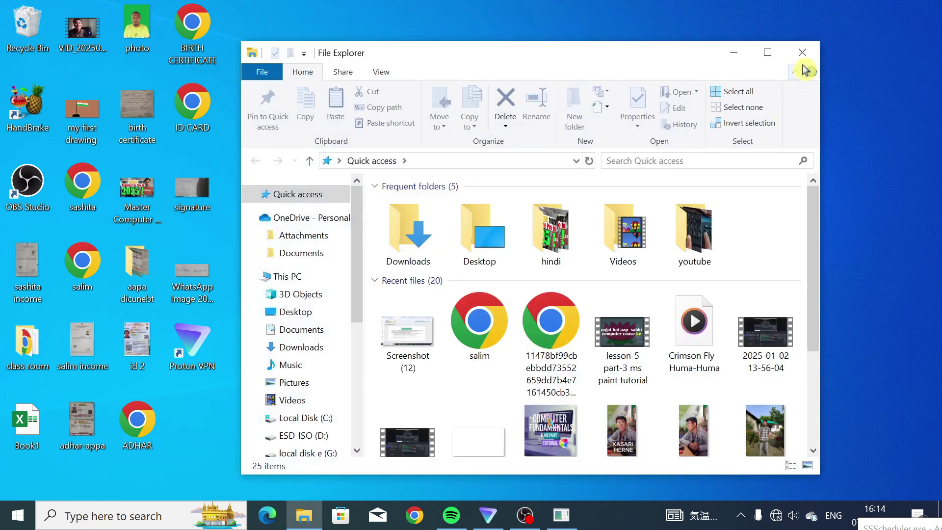
pyautogui.click(804, 61)
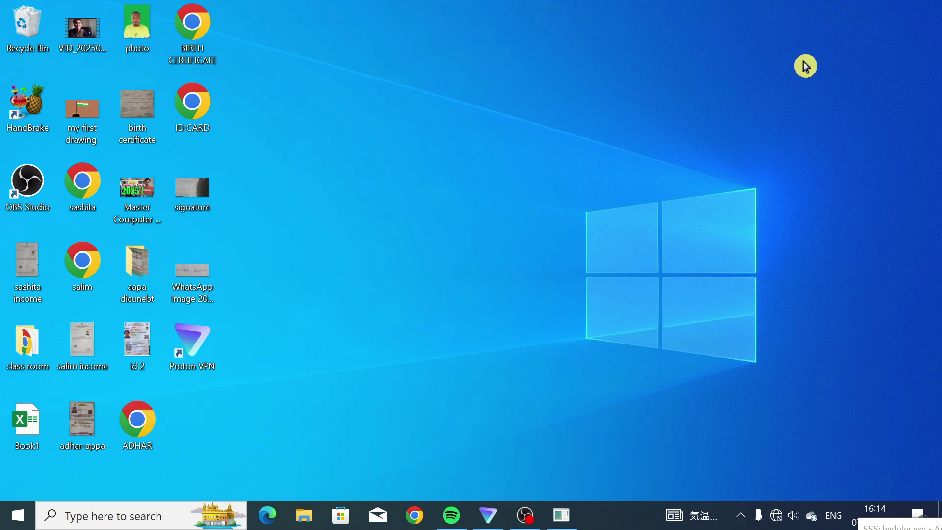
# Step: Capture a rectangular snip of the desktop icons, and circle the ID CARD shortcut with the pencil in Snip & Sketch
pyautogui.press('super+shift+s')
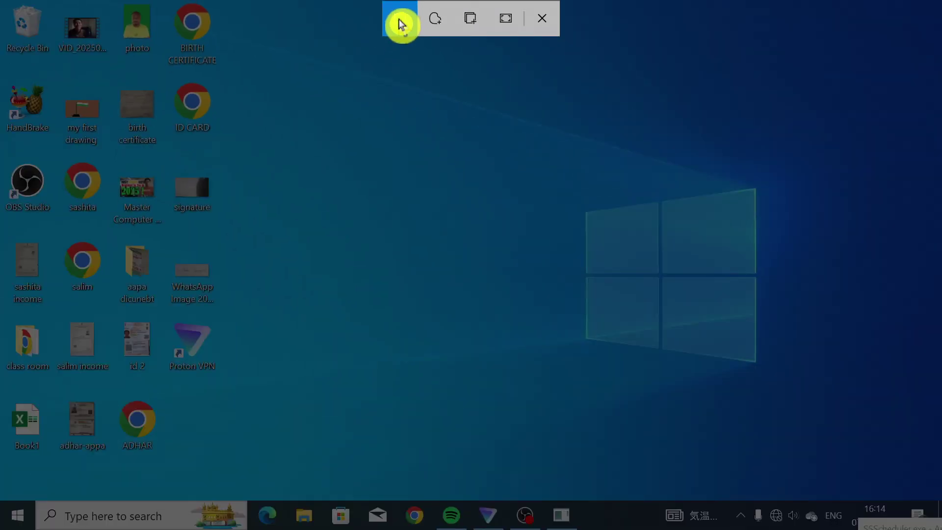
pyautogui.moveTo(84, 10); pyautogui.dragTo(288, 334)
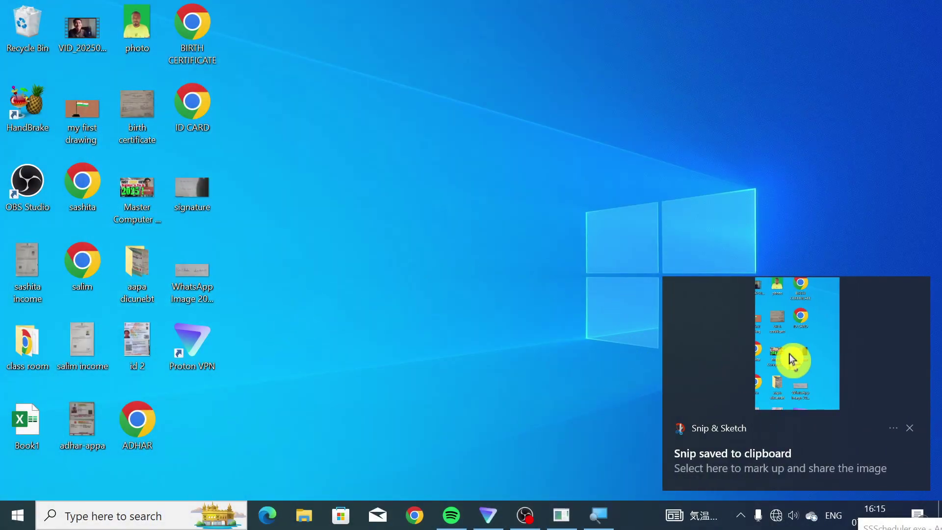
pyautogui.click(793, 359)
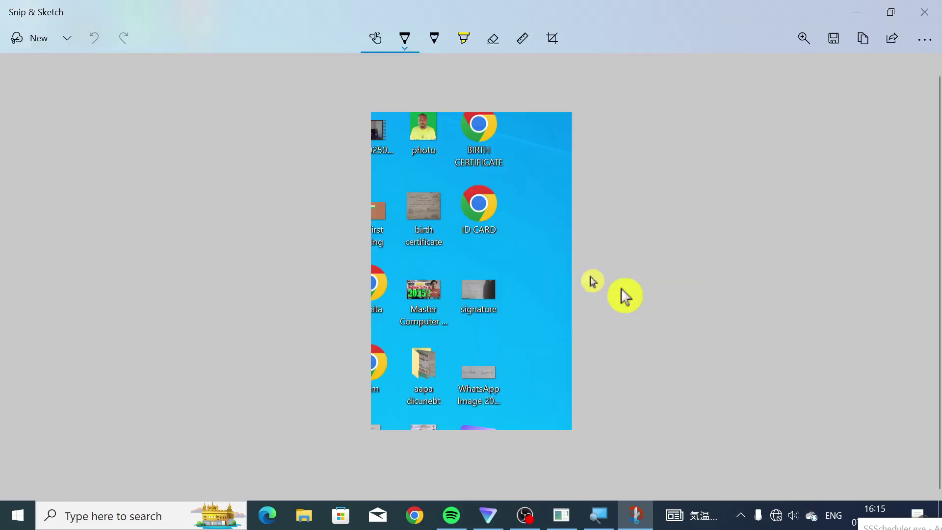
pyautogui.click(443, 39)
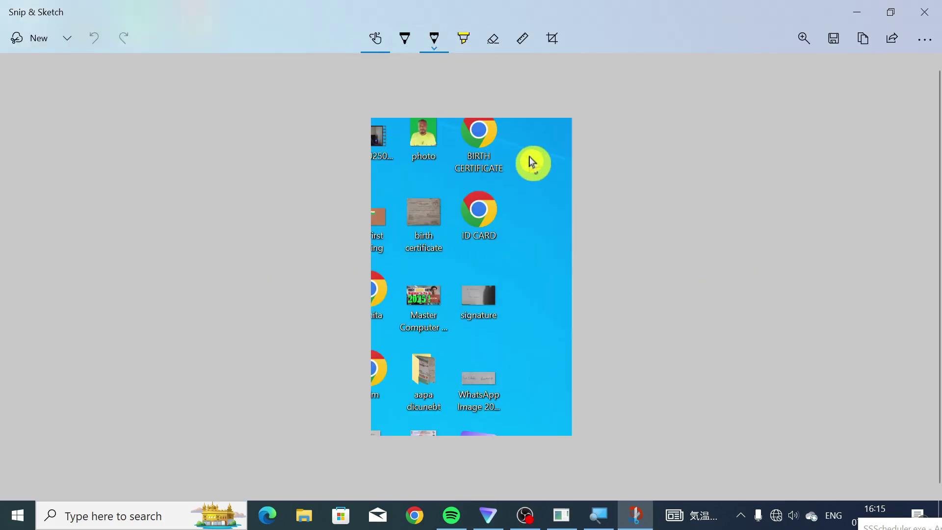
pyautogui.moveTo(531, 162)
pyautogui.mouseDown()
pyautogui.moveTo(481, 196)
pyautogui.moveTo(488, 265)
pyautogui.moveTo(530, 172)
pyautogui.mouseUp()
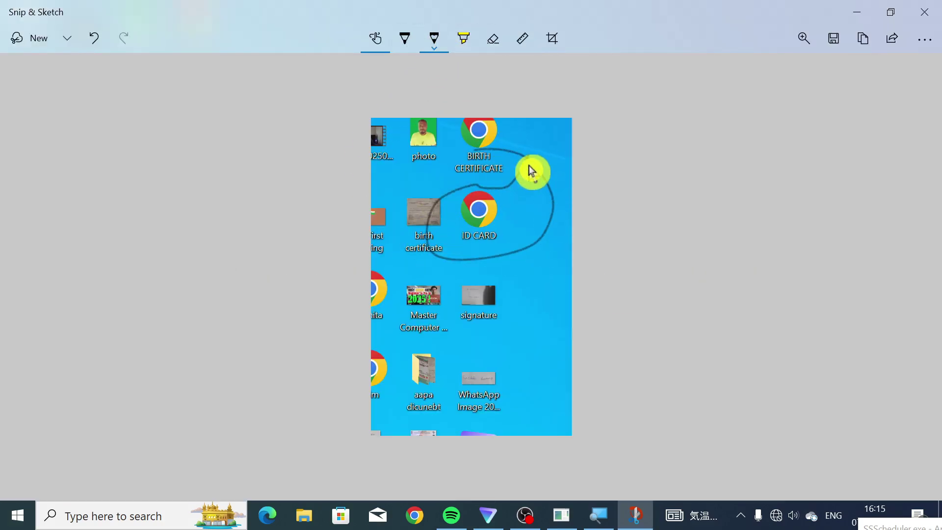
# Step: Bring up the save dialog for the annotated snip, cancel it and close Snip & Sketch
pyautogui.hotkey('ctrl', 's')
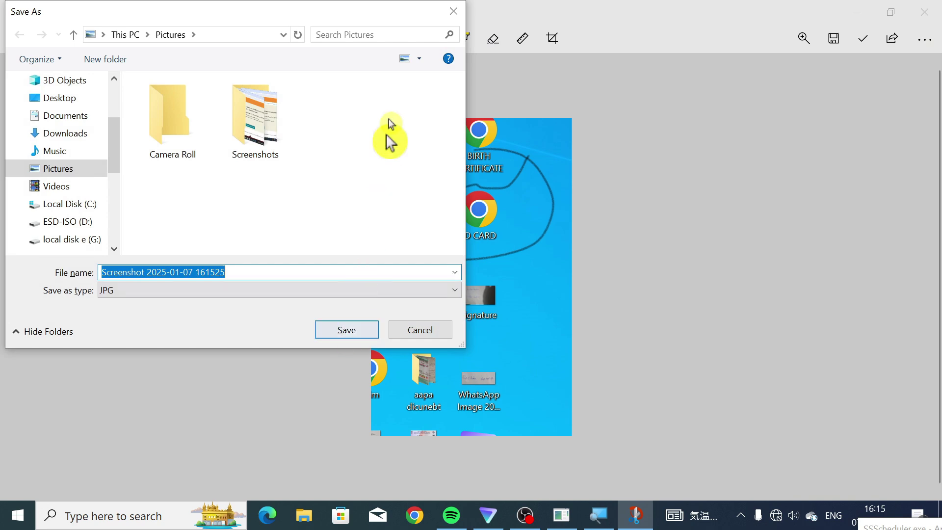
pyautogui.click(453, 11)
pyautogui.click(925, 12)
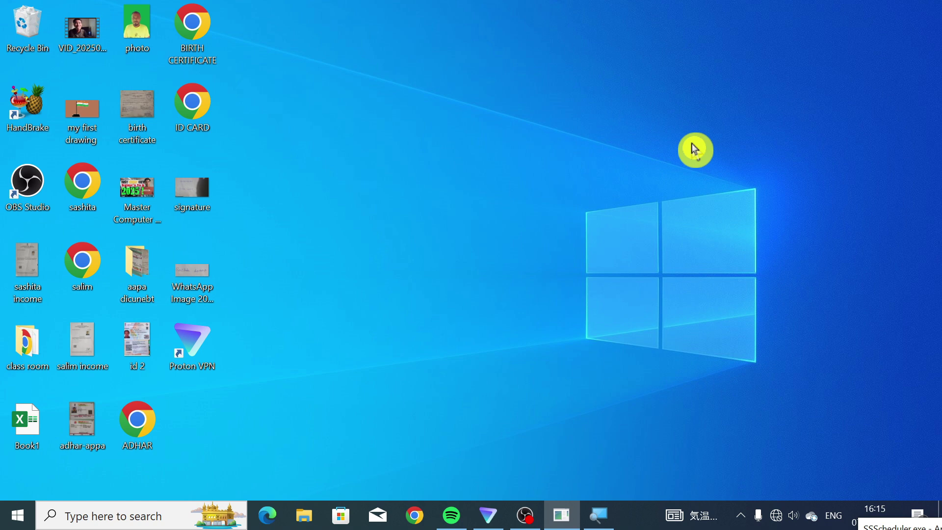
# Step: Capture a freeform snip around the desktop icons, open it in Snip & Sketch and close that window
pyautogui.press('super+shift+s')
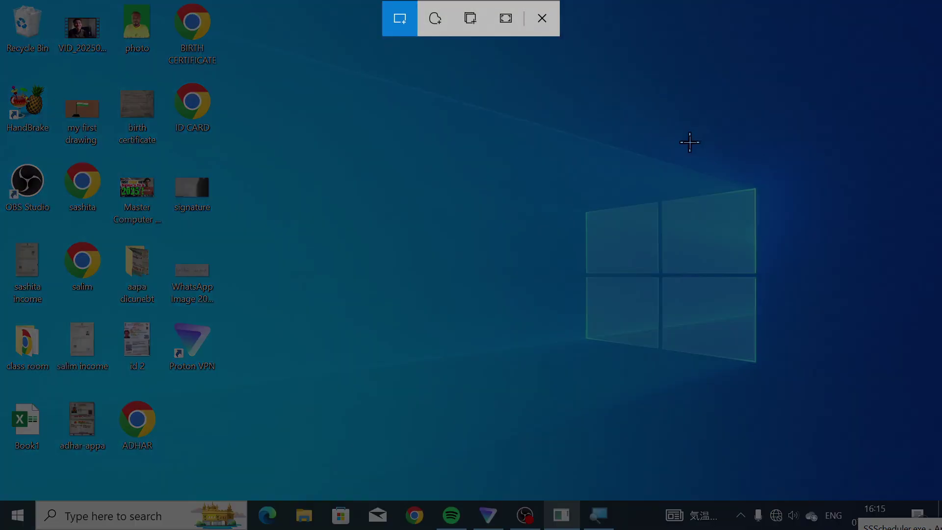
pyautogui.click(437, 27)
pyautogui.moveTo(98, 72)
pyautogui.mouseDown()
pyautogui.moveTo(172, 69)
pyautogui.moveTo(238, 90)
pyautogui.moveTo(230, 201)
pyautogui.moveTo(205, 244)
pyautogui.moveTo(42, 226)
pyautogui.moveTo(21, 120)
pyautogui.moveTo(93, 78)
pyautogui.mouseUp()
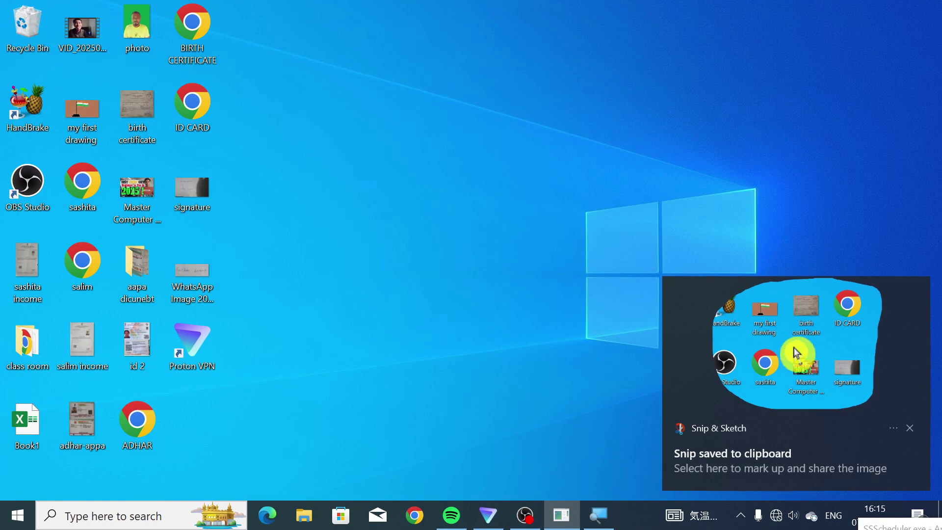
pyautogui.click(796, 352)
pyautogui.click(923, 7)
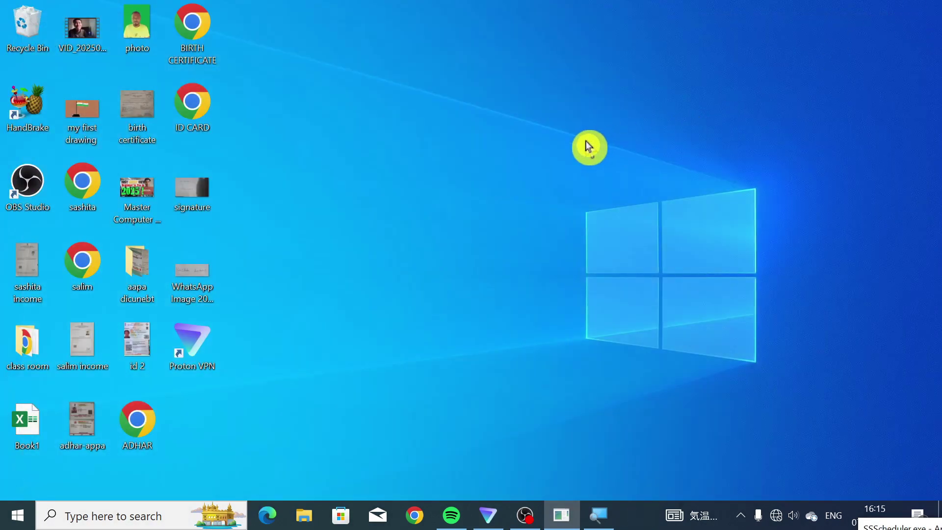
# Step: Capture a window snip of the desktop, open it in Snip & Sketch and close that window
pyautogui.press('super+shift+s')
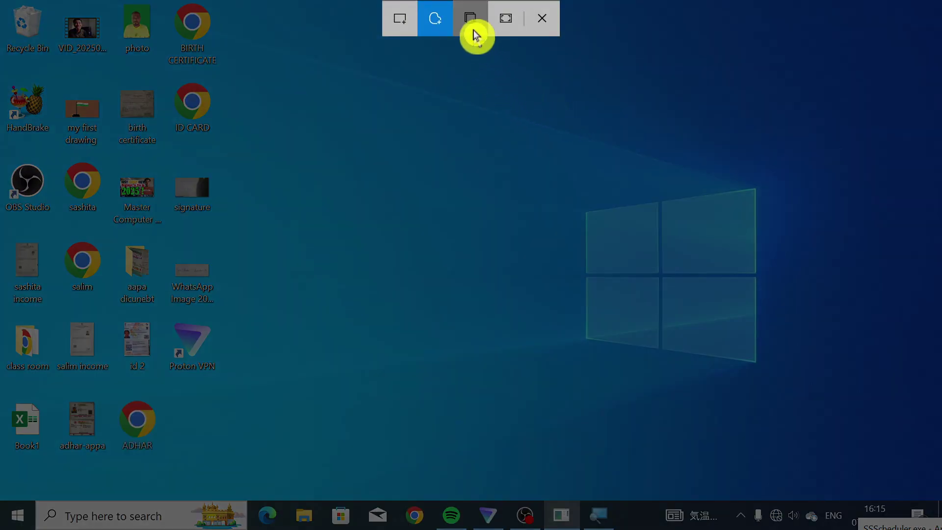
pyautogui.click(474, 33)
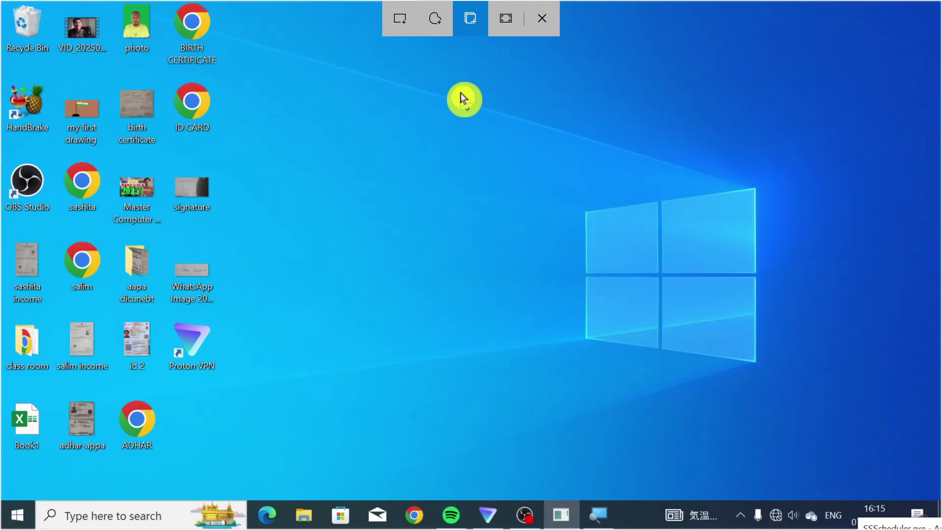
pyautogui.click(463, 98)
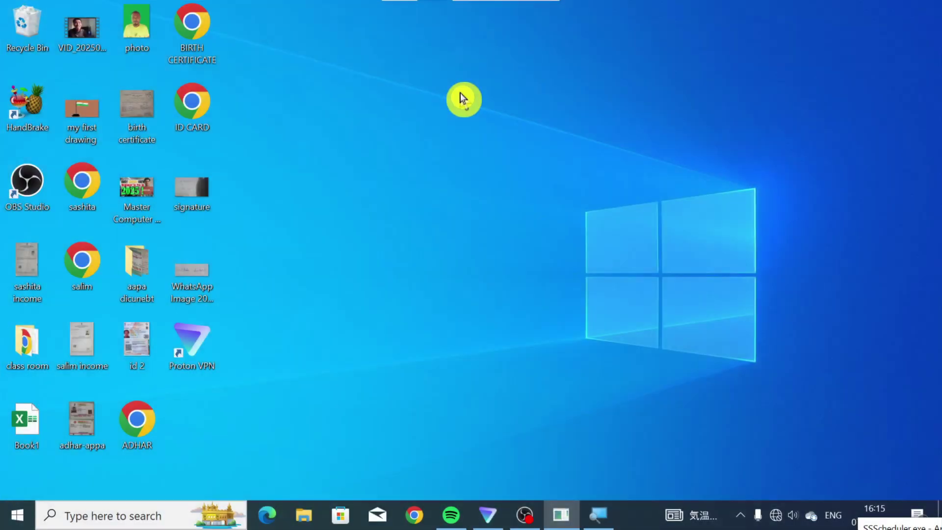
pyautogui.click(758, 354)
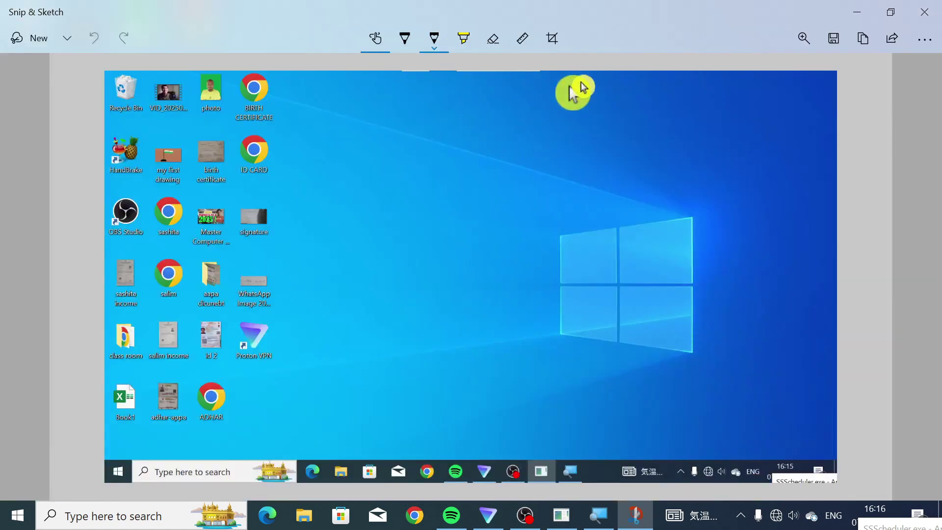
pyautogui.click(927, 11)
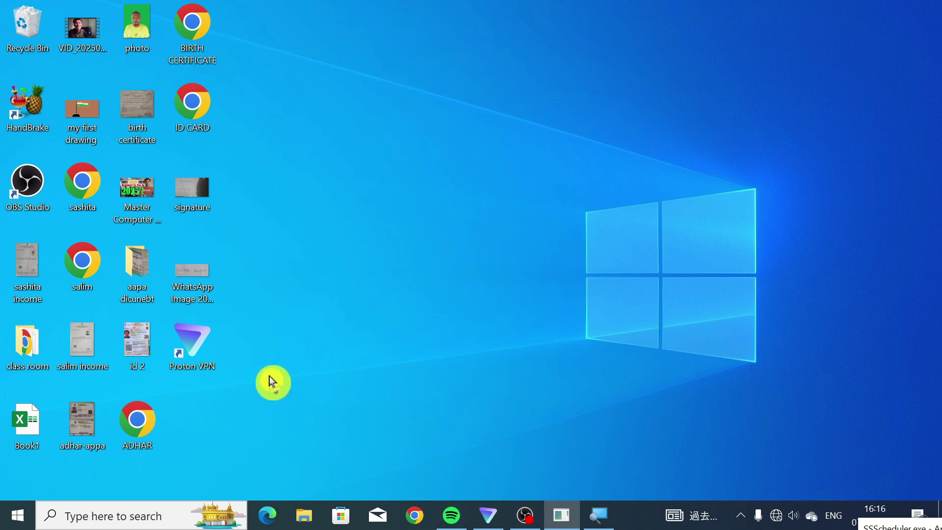
# Step: Try renaming the Chrome shortcut beside the aapa dicunebt folder to dfdasf, and clear the entered name
pyautogui.click(75, 273)
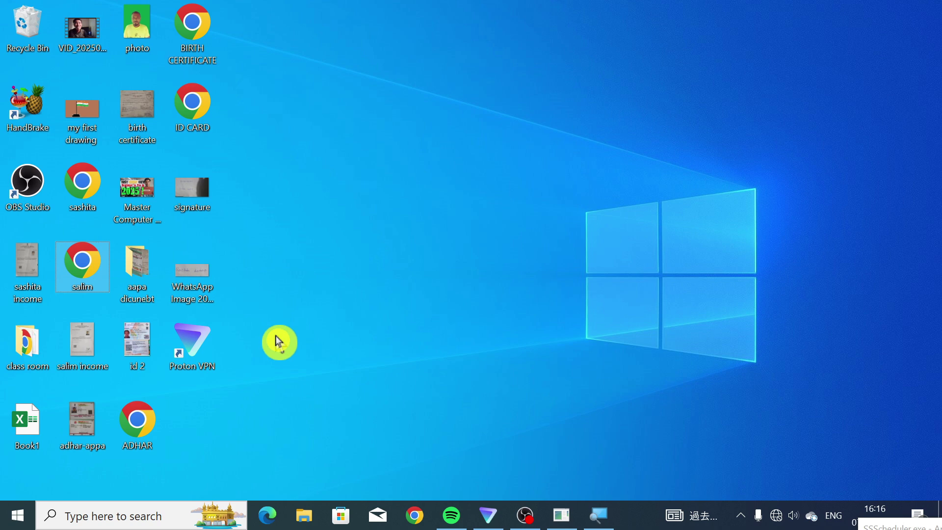
pyautogui.press('F2')
pyautogui.write('dfdasf')
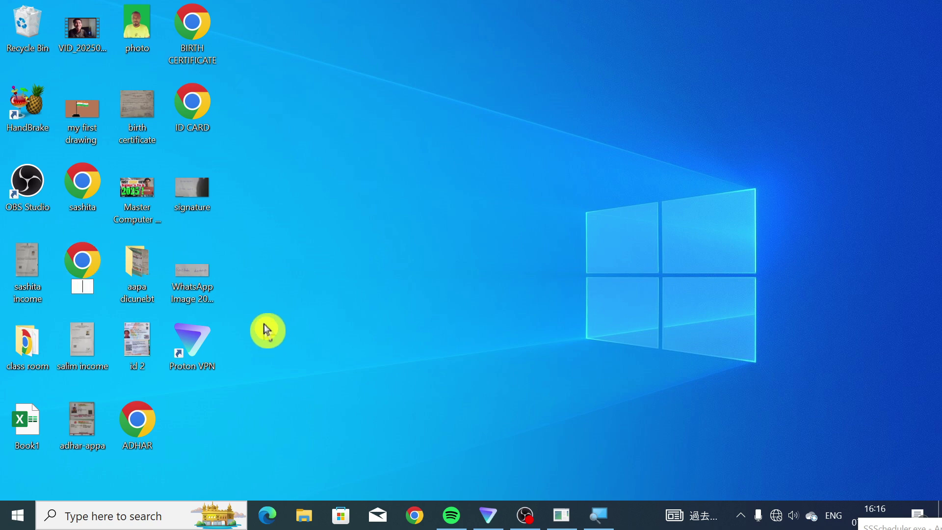
pyautogui.press('BackSpace')
pyautogui.press('BackSpace')
pyautogui.press('BackSpace')
pyautogui.press('BackSpace')
pyautogui.press('BackSpace')
pyautogui.press('BackSpace')
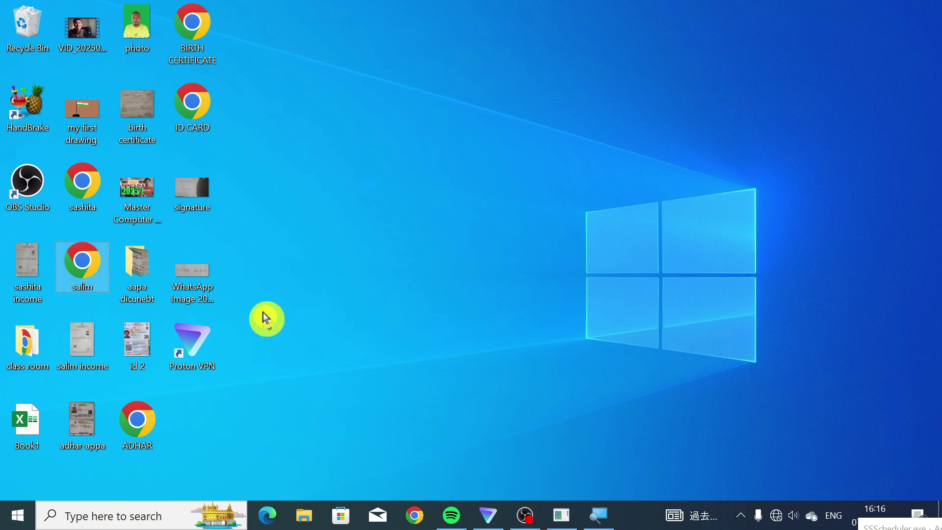
# Step: Open the name of the Master Computer course image for editing and accept it without changes
pyautogui.click(149, 199)
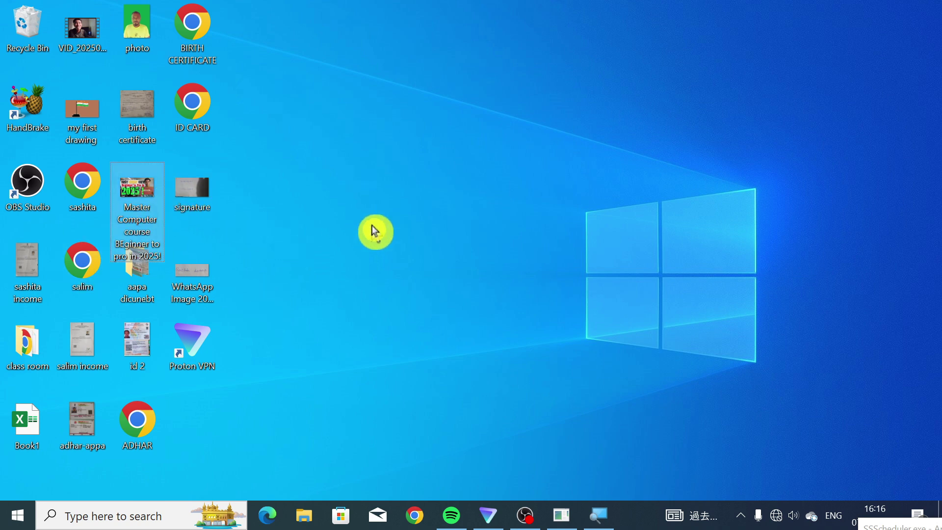
pyautogui.press('F2')
pyautogui.press('Return')
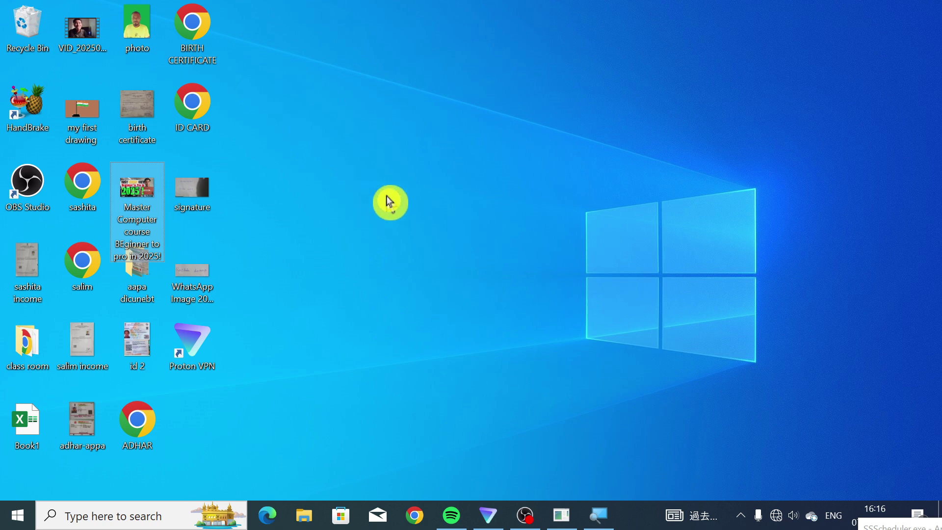
# Step: Bring up the Proton VPN, Spotify, OBS Studio and File Explorer windows, and minimise everything to show the desktop
pyautogui.press('super+d')
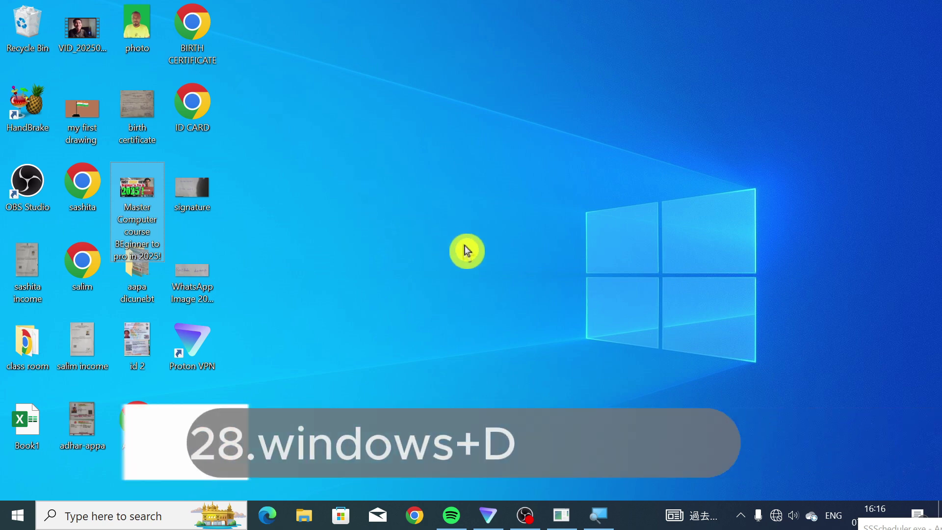
pyautogui.click(499, 515)
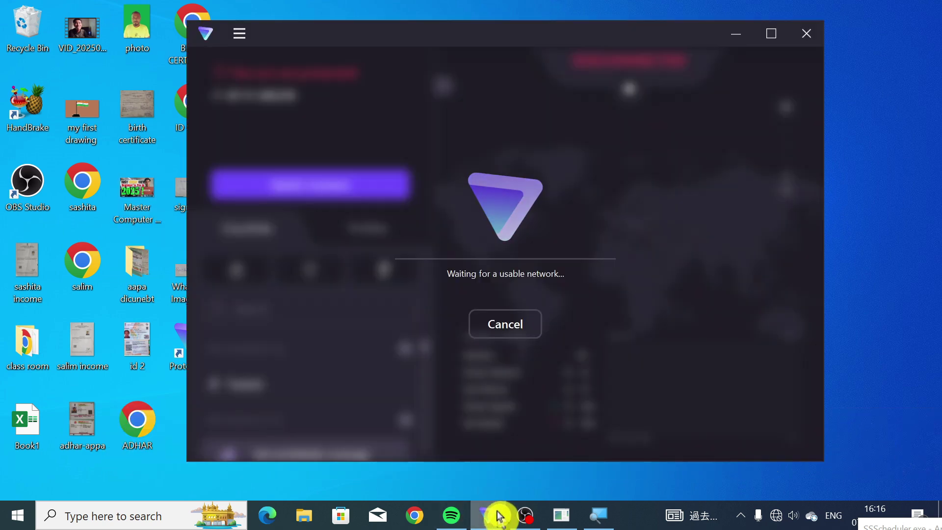
pyautogui.click(440, 518)
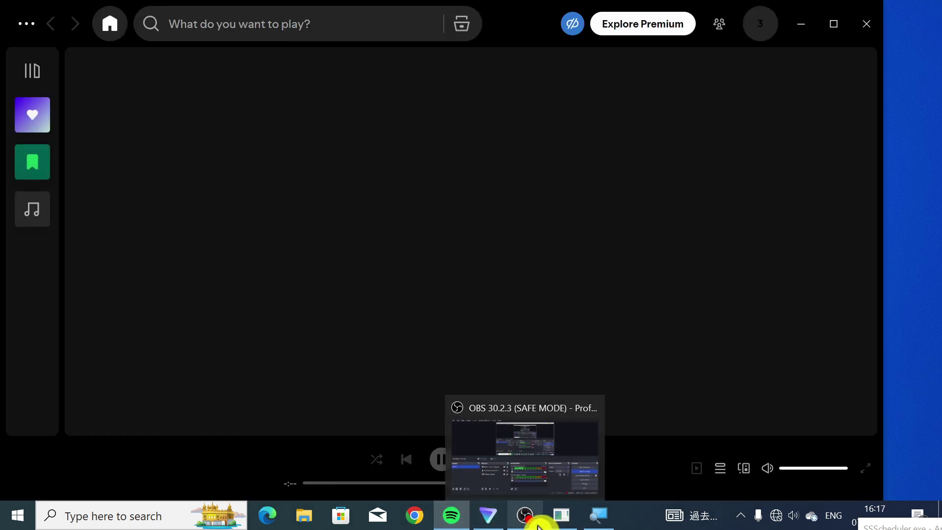
pyautogui.click(525, 515)
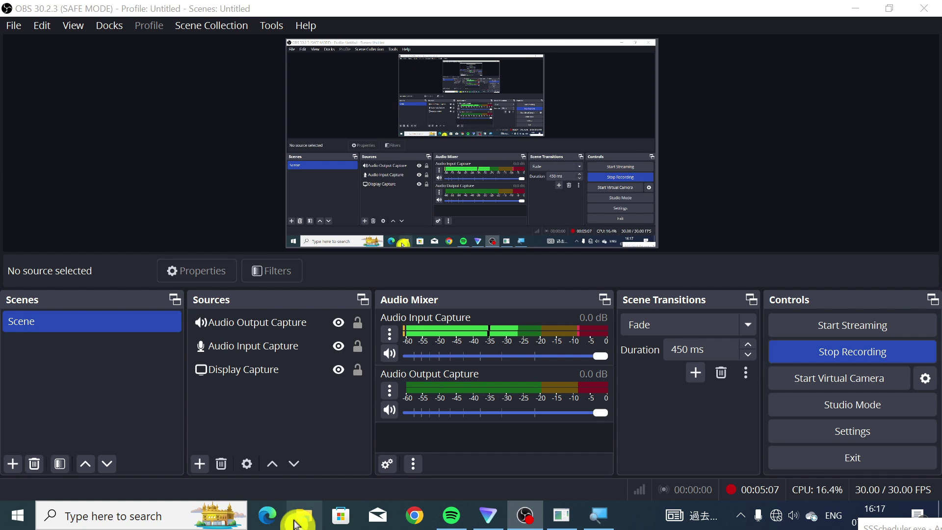
pyautogui.click(304, 514)
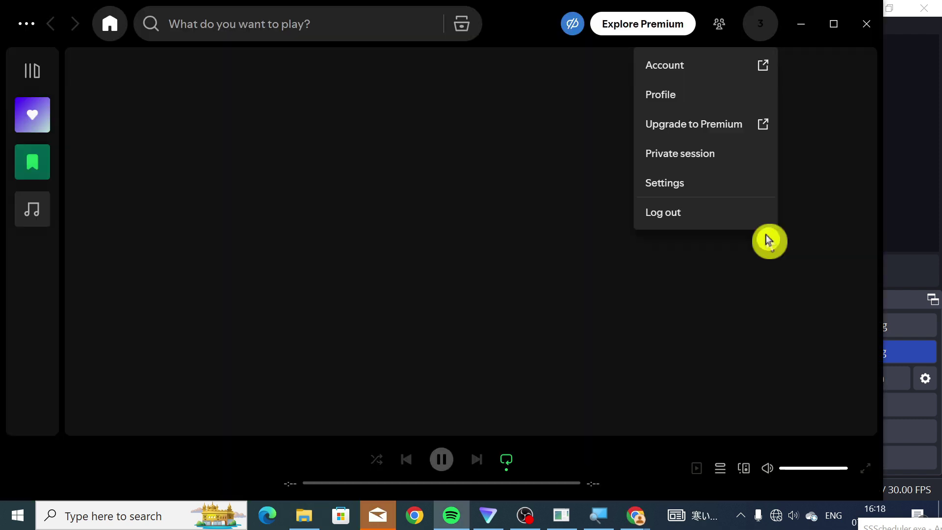
pyautogui.press('super+d')
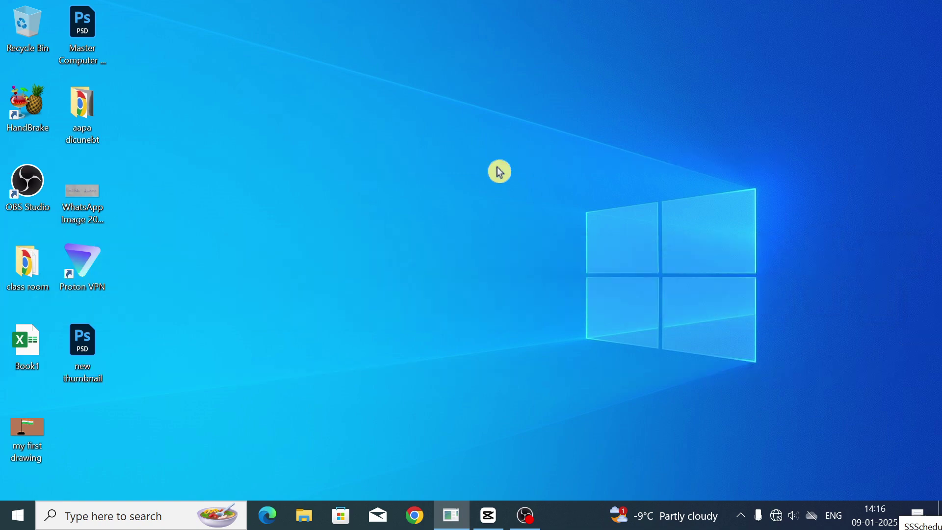
# Step: Open the Start menu, try a Windows search for "th", and clear and dismiss the search
pyautogui.press('super')
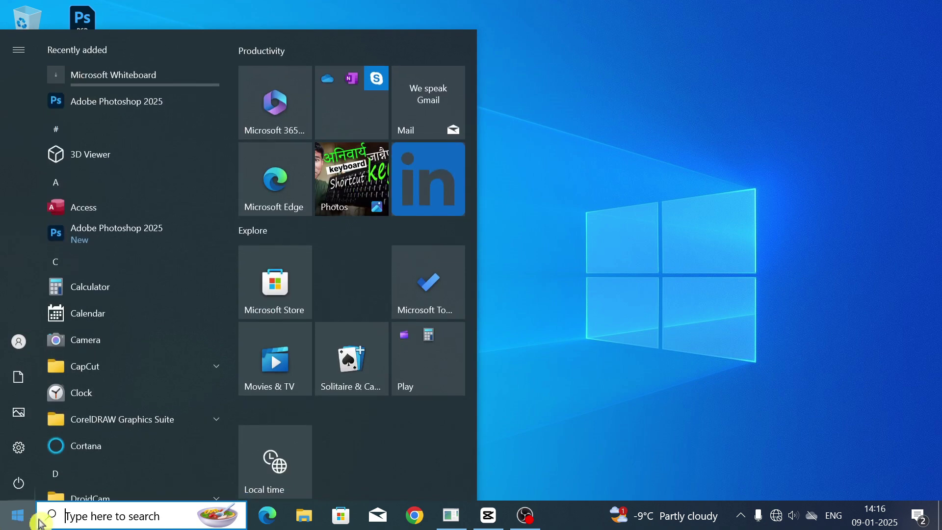
pyautogui.click(93, 516)
pyautogui.write('t')
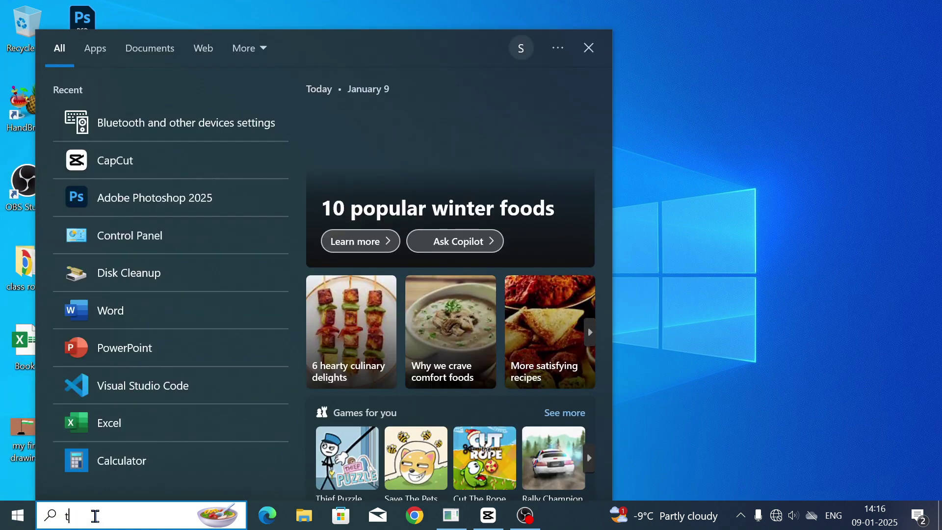
pyautogui.write('h')
pyautogui.press('BackSpace')
pyautogui.press('BackSpace')
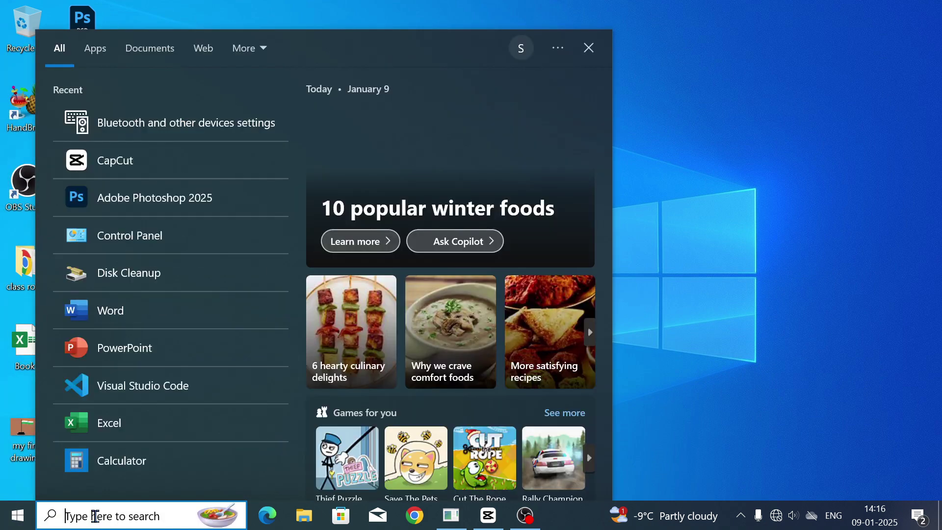
pyautogui.click(825, 114)
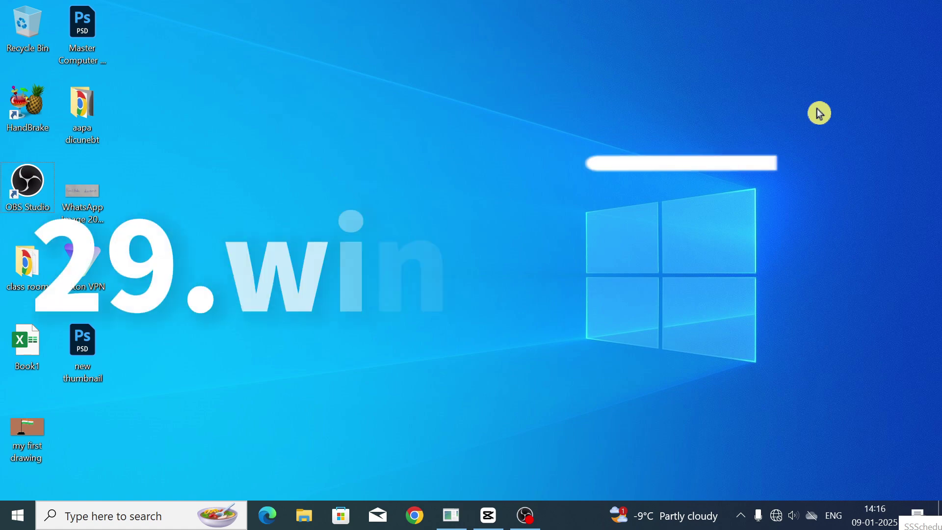
# Step: Launch WordPad through the Run dialog with the command write, and close the blank document
pyautogui.press('super+r')
pyautogui.press('BackSpace')
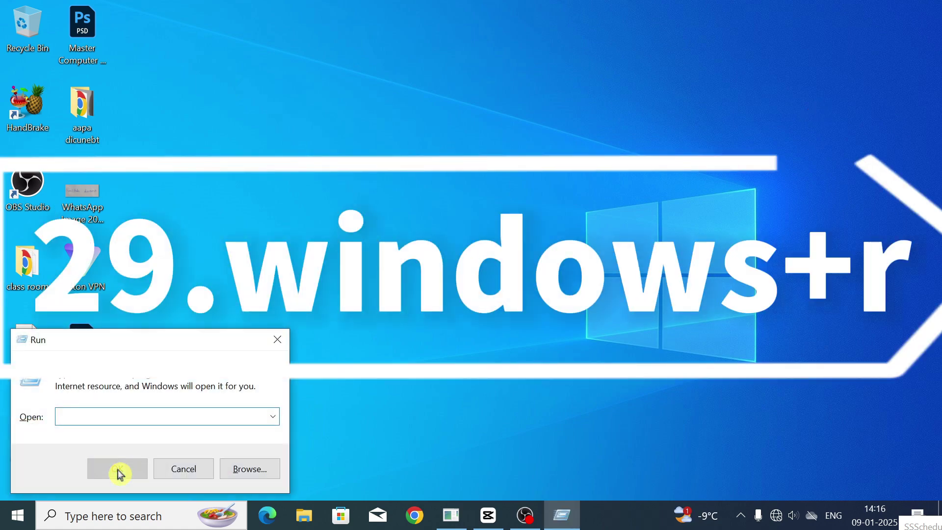
pyautogui.write('write')
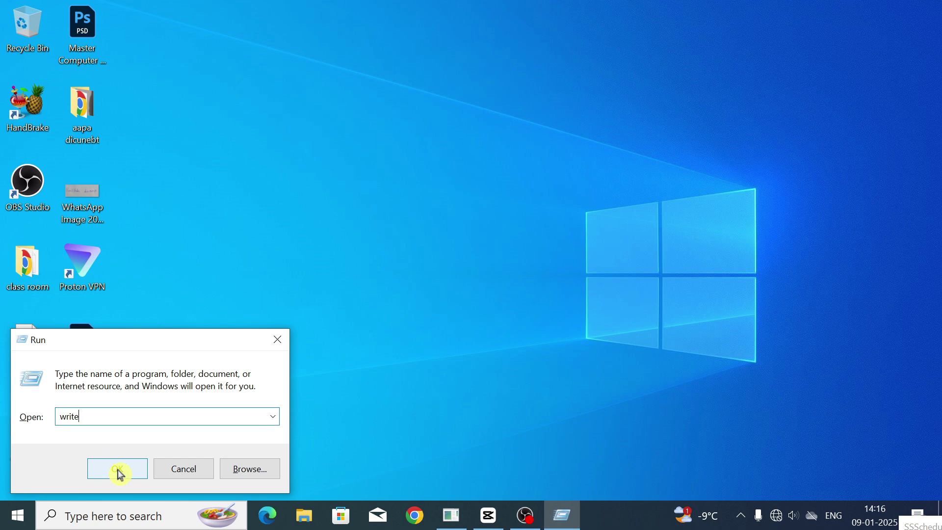
pyautogui.click(118, 470)
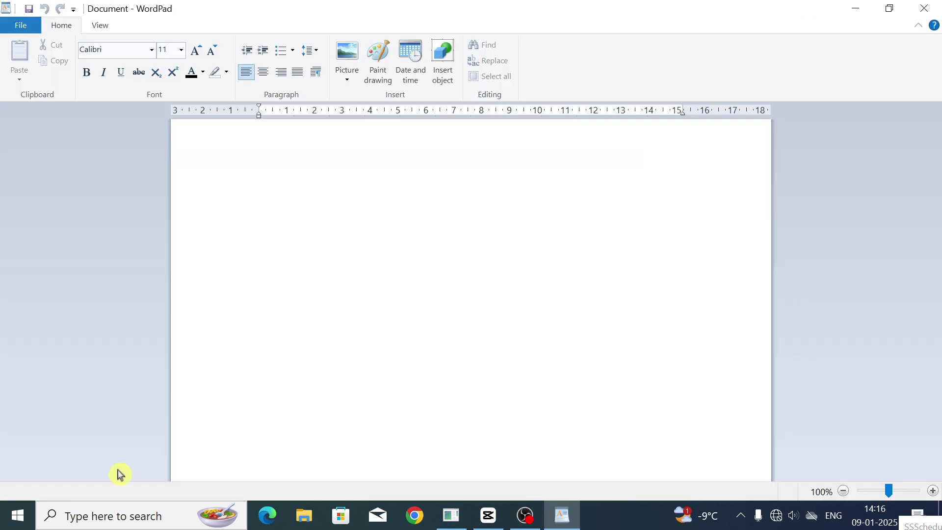
pyautogui.click(925, 8)
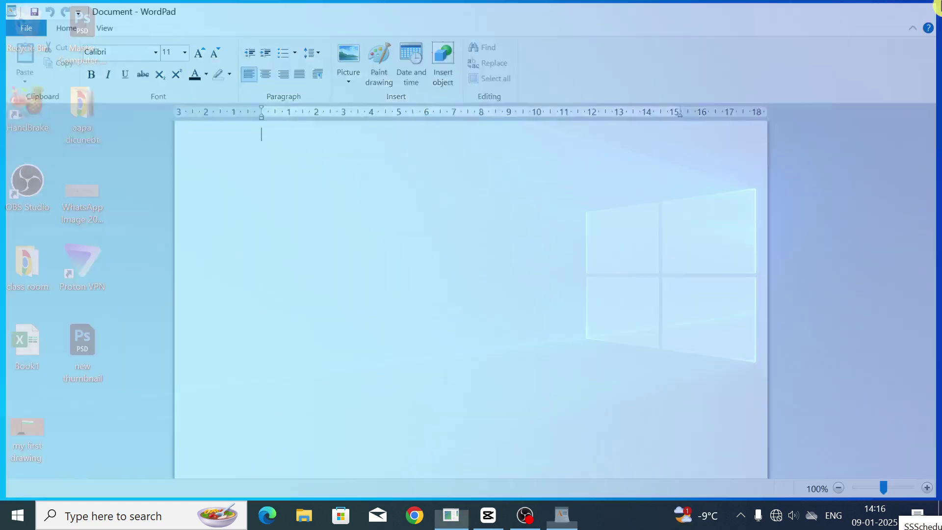
pyautogui.press('super+r')
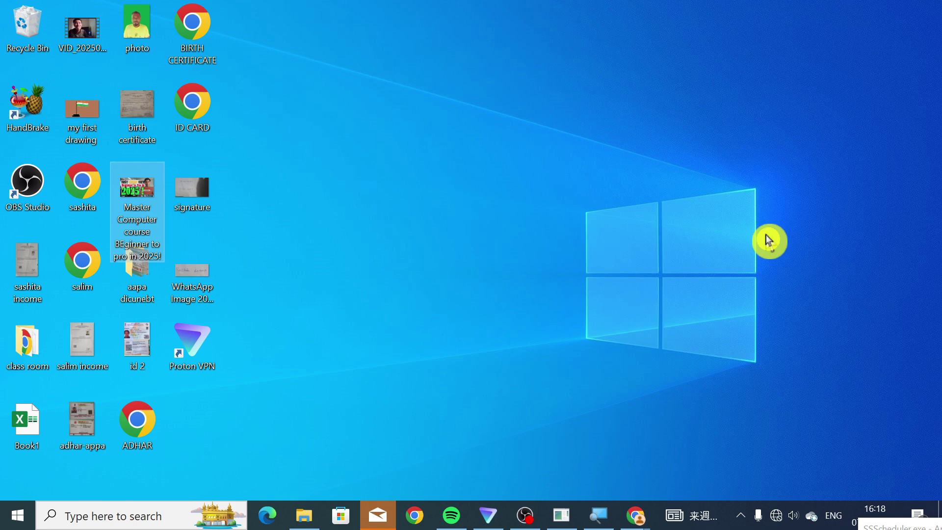
# Step: Open Task Manager with its process list, maximise the window and close it
pyautogui.hotkey('ctrl', 'shift', 'Escape')
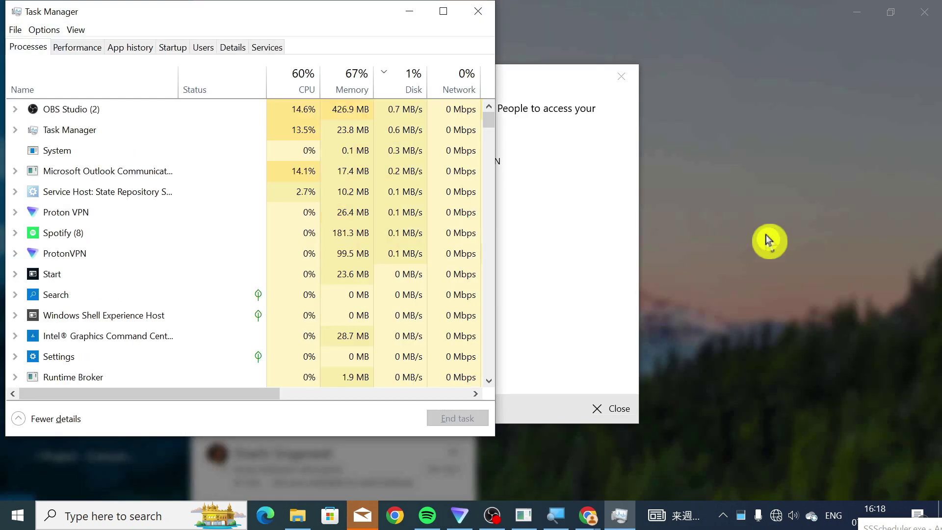
pyautogui.click(456, 16)
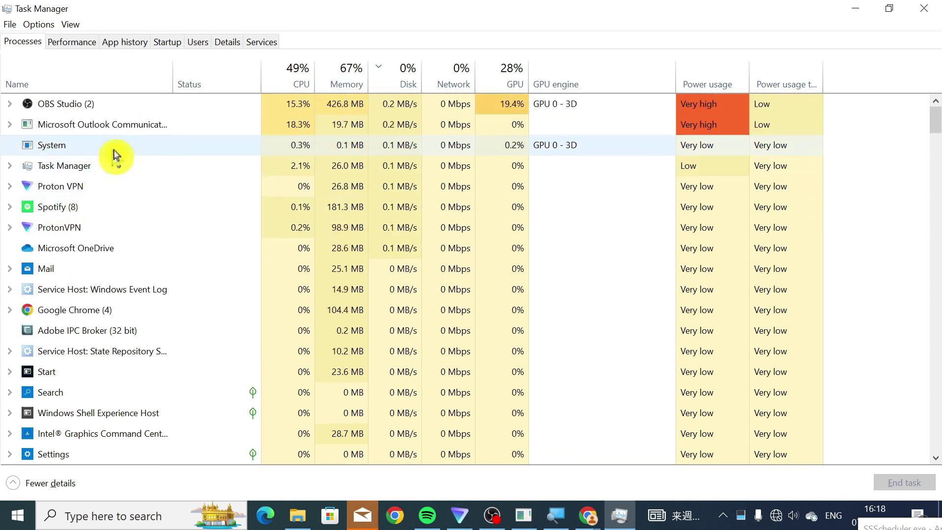
pyautogui.hotkey('alt', 'F4')
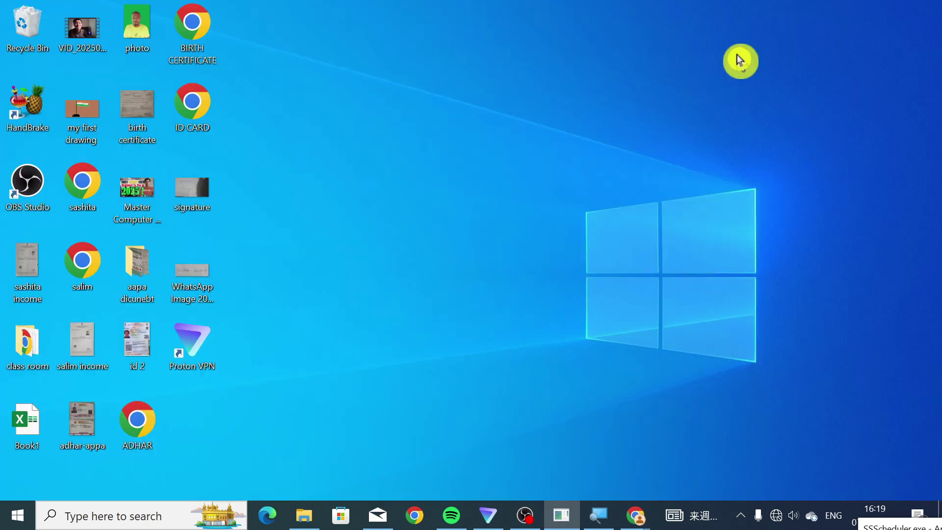